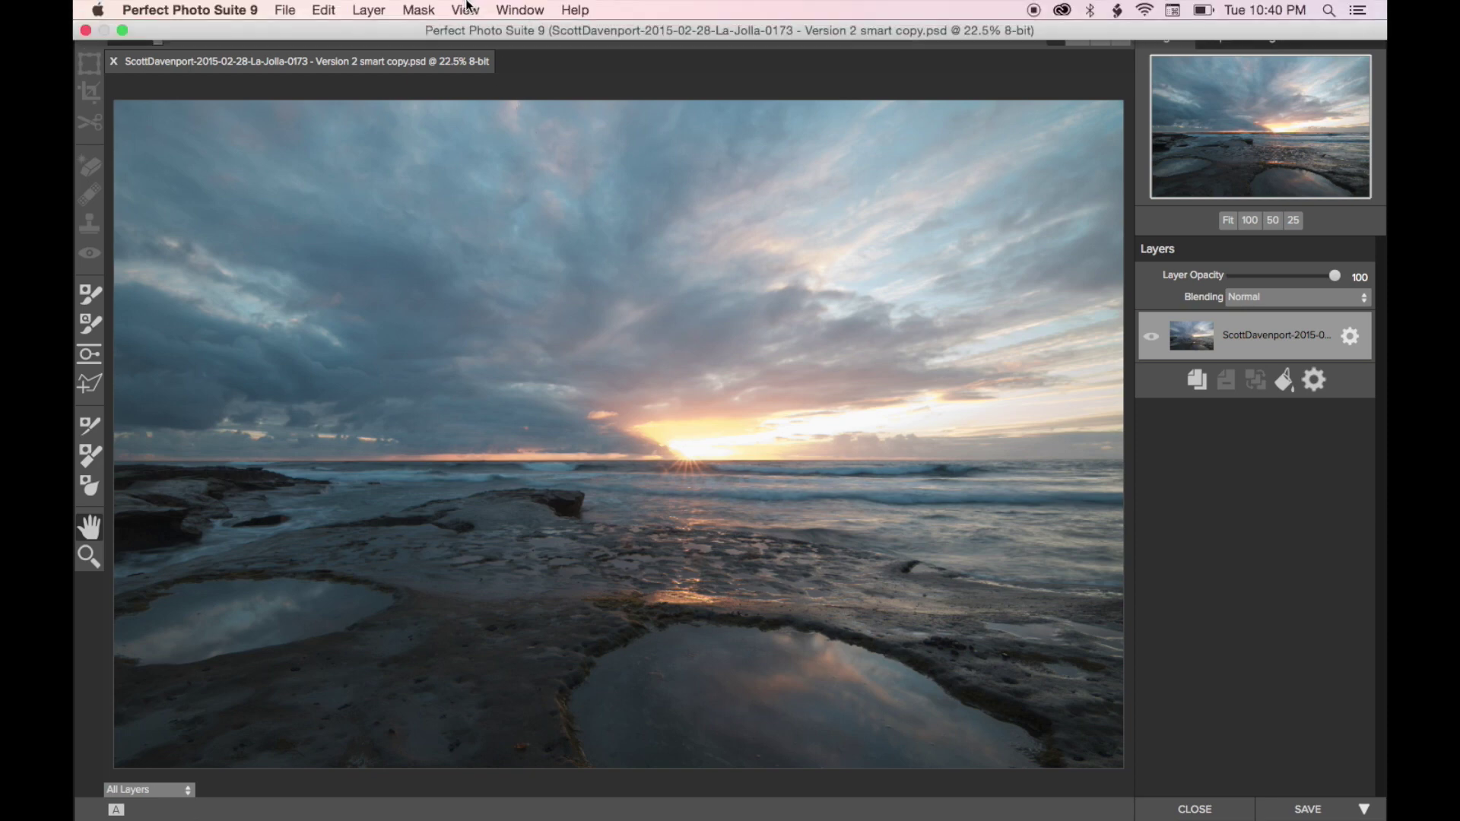
# Create a luminosity mask on the seascape photo layer and open the layer view-mode list
pyautogui.click(417, 11)
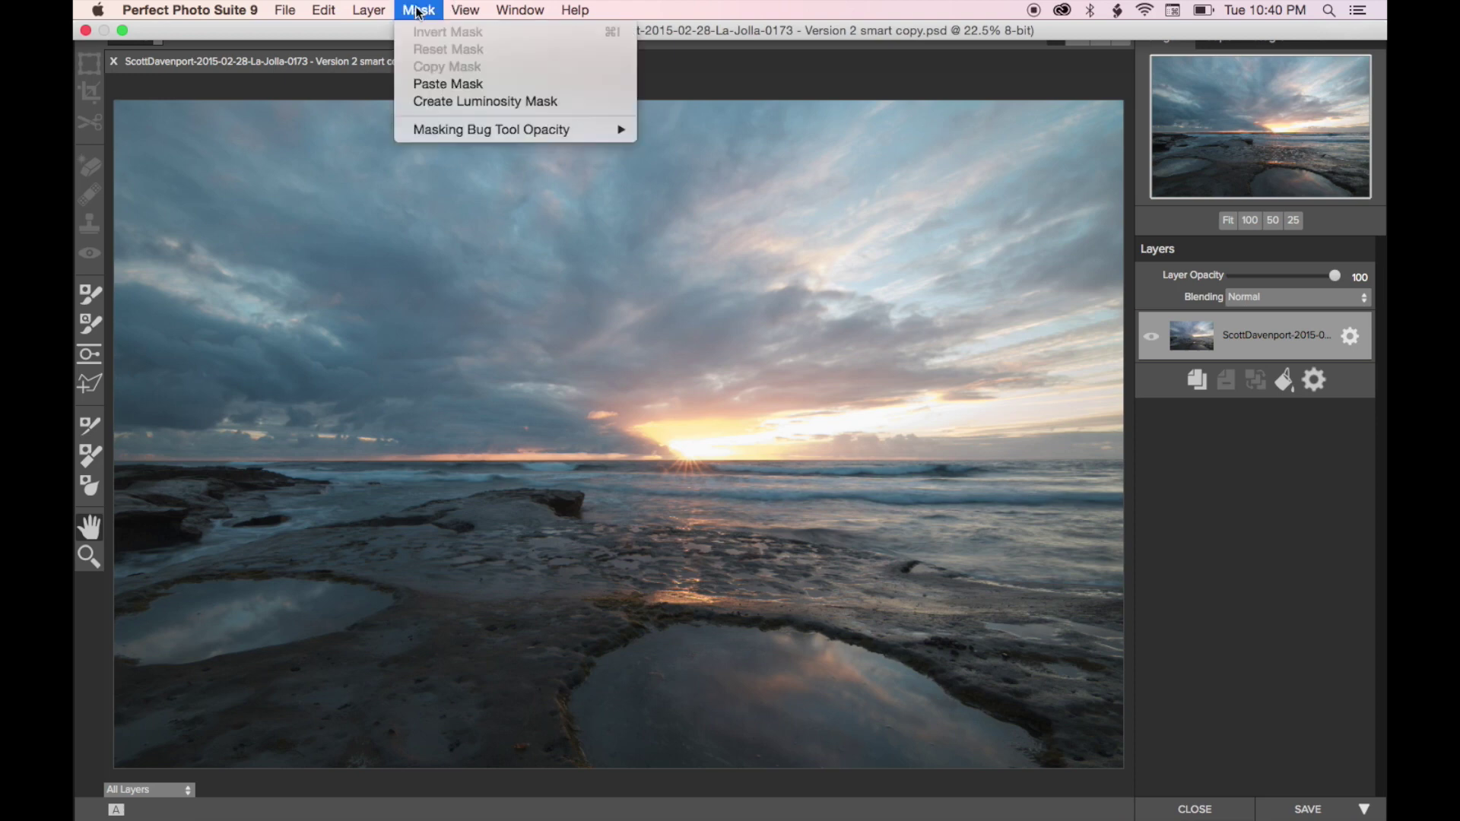
pyautogui.click(406, 103)
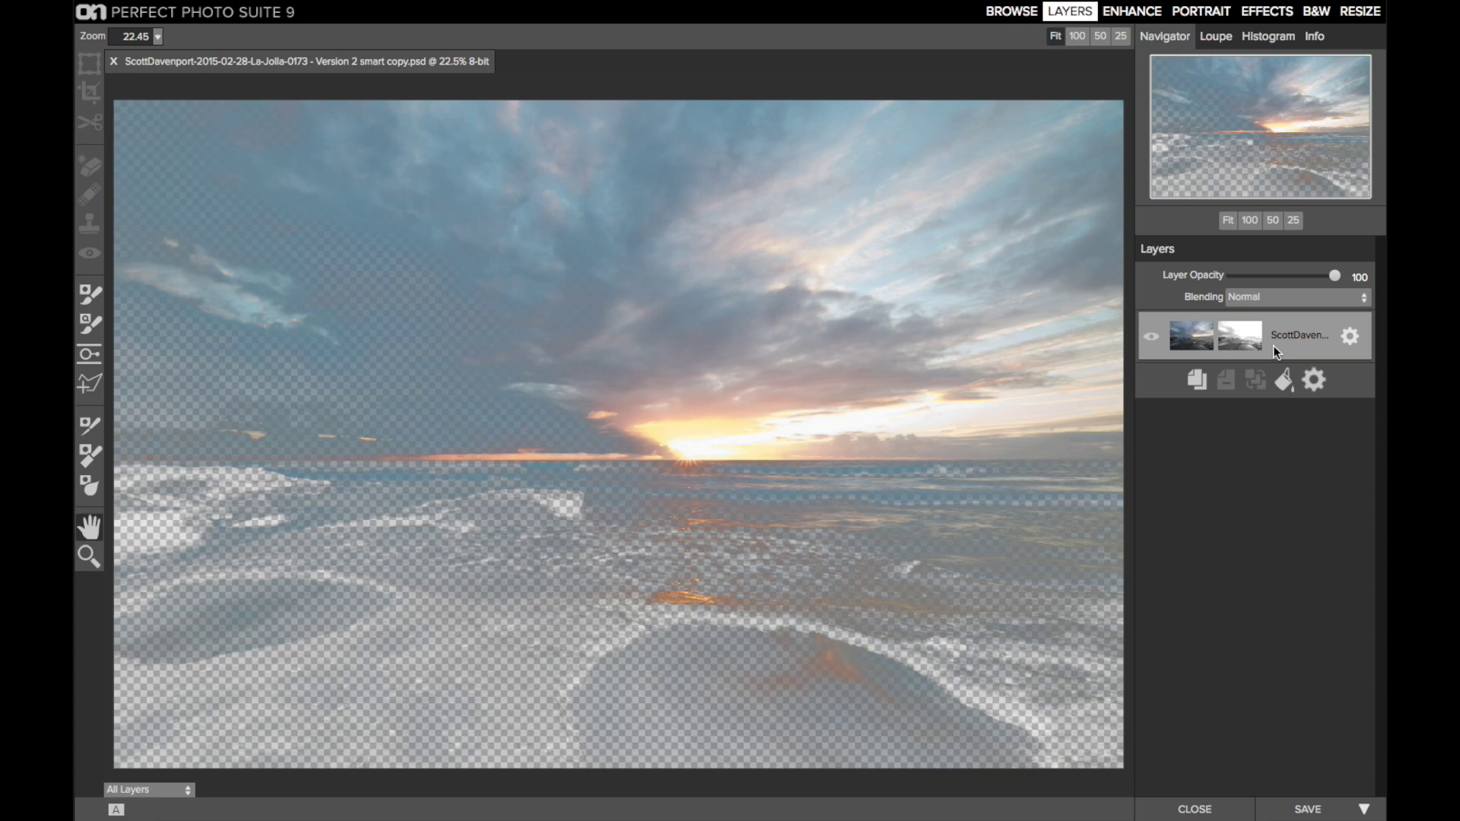
pyautogui.click(172, 786)
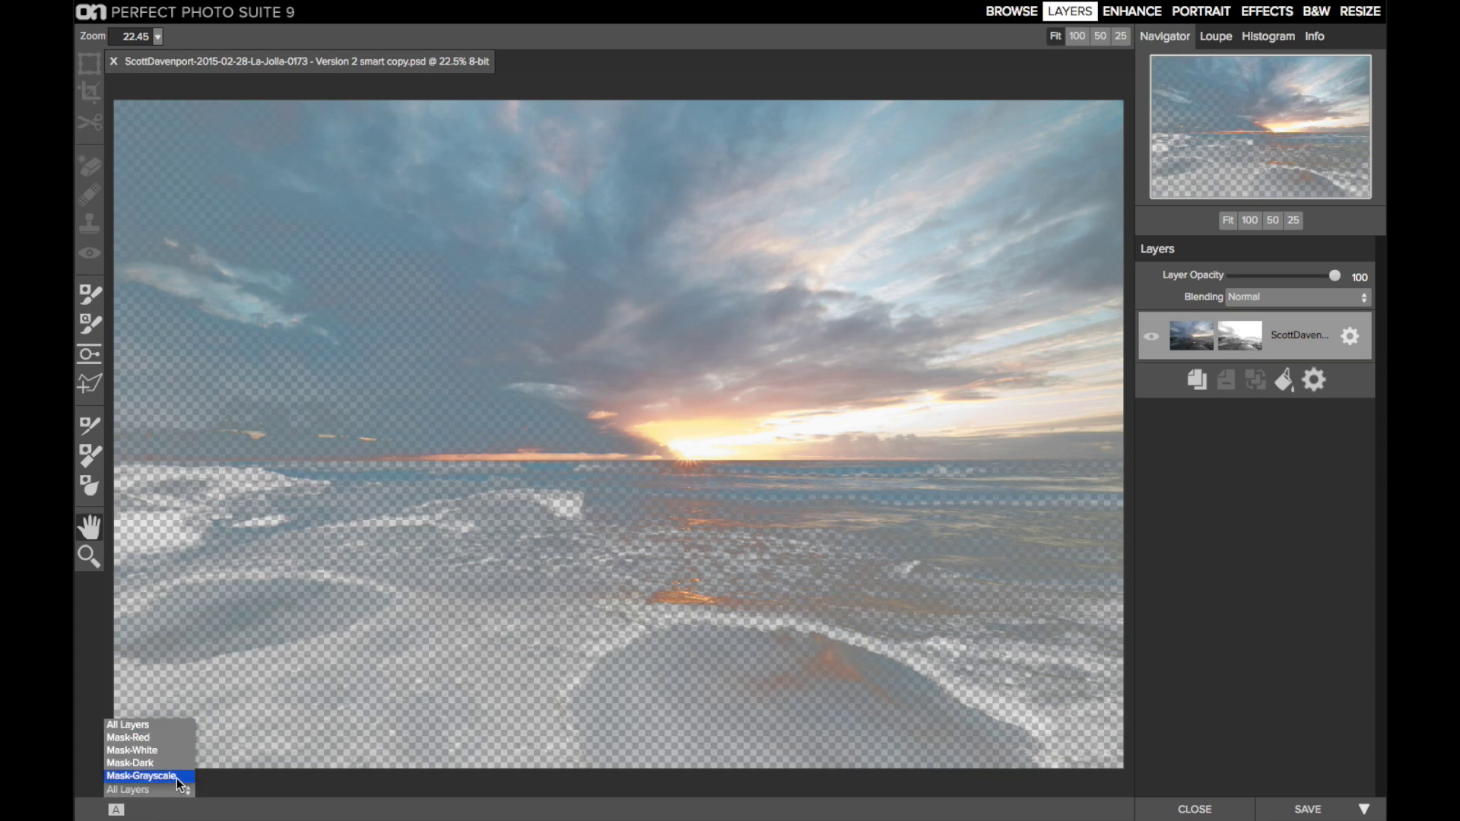
pyautogui.click(142, 775)
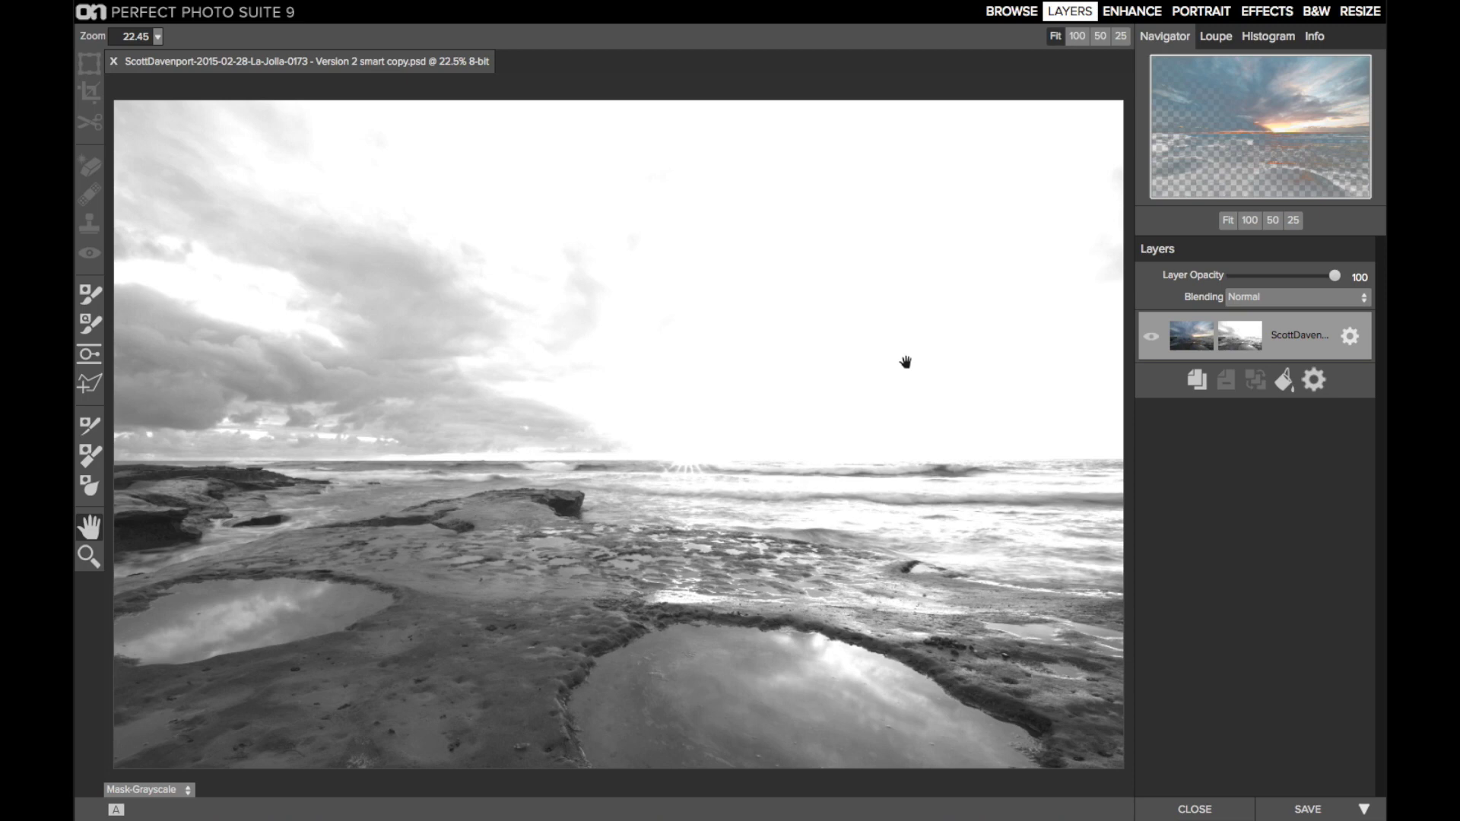
pyautogui.click(143, 790)
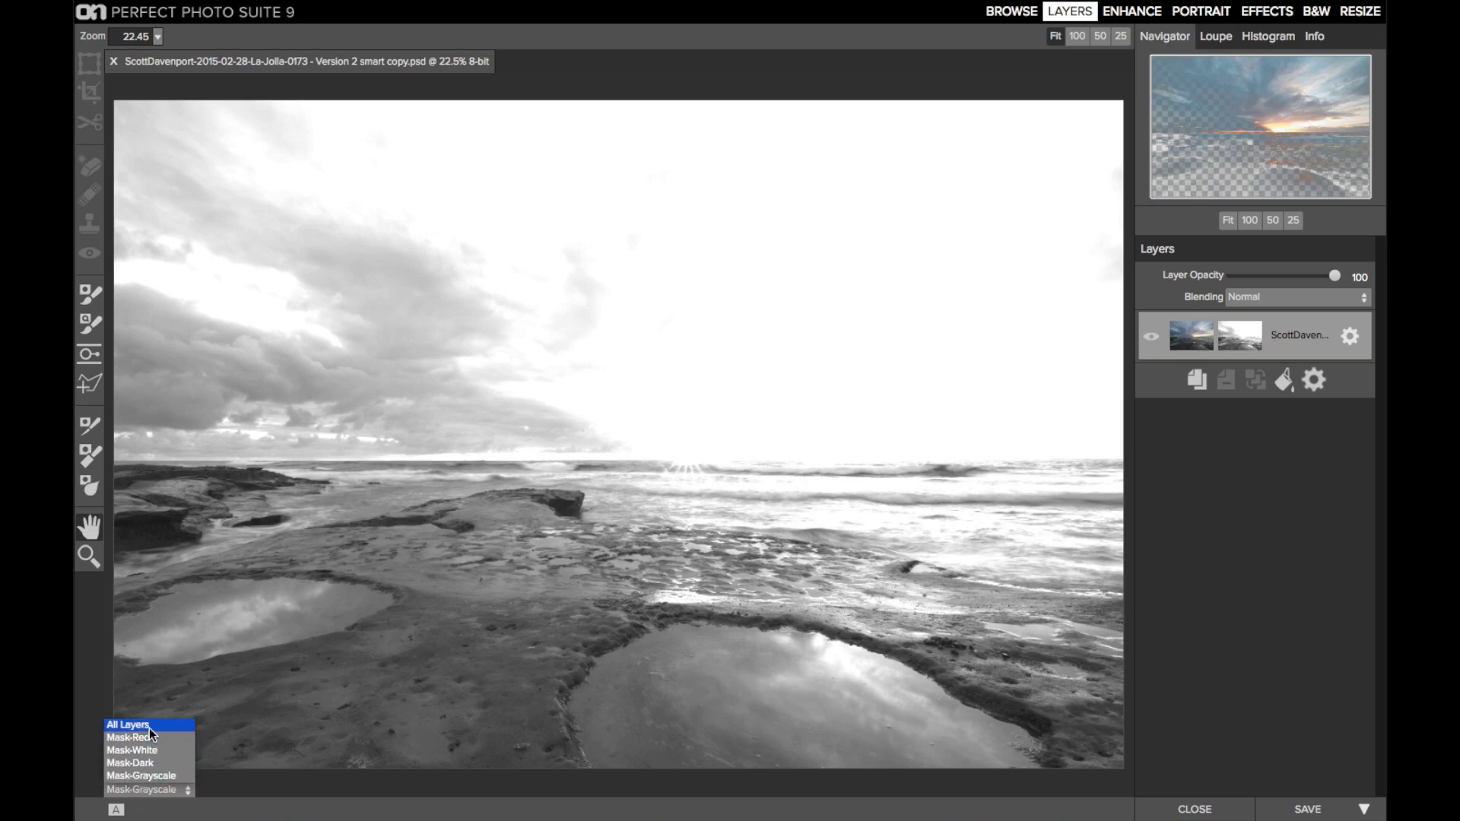
pyautogui.click(149, 726)
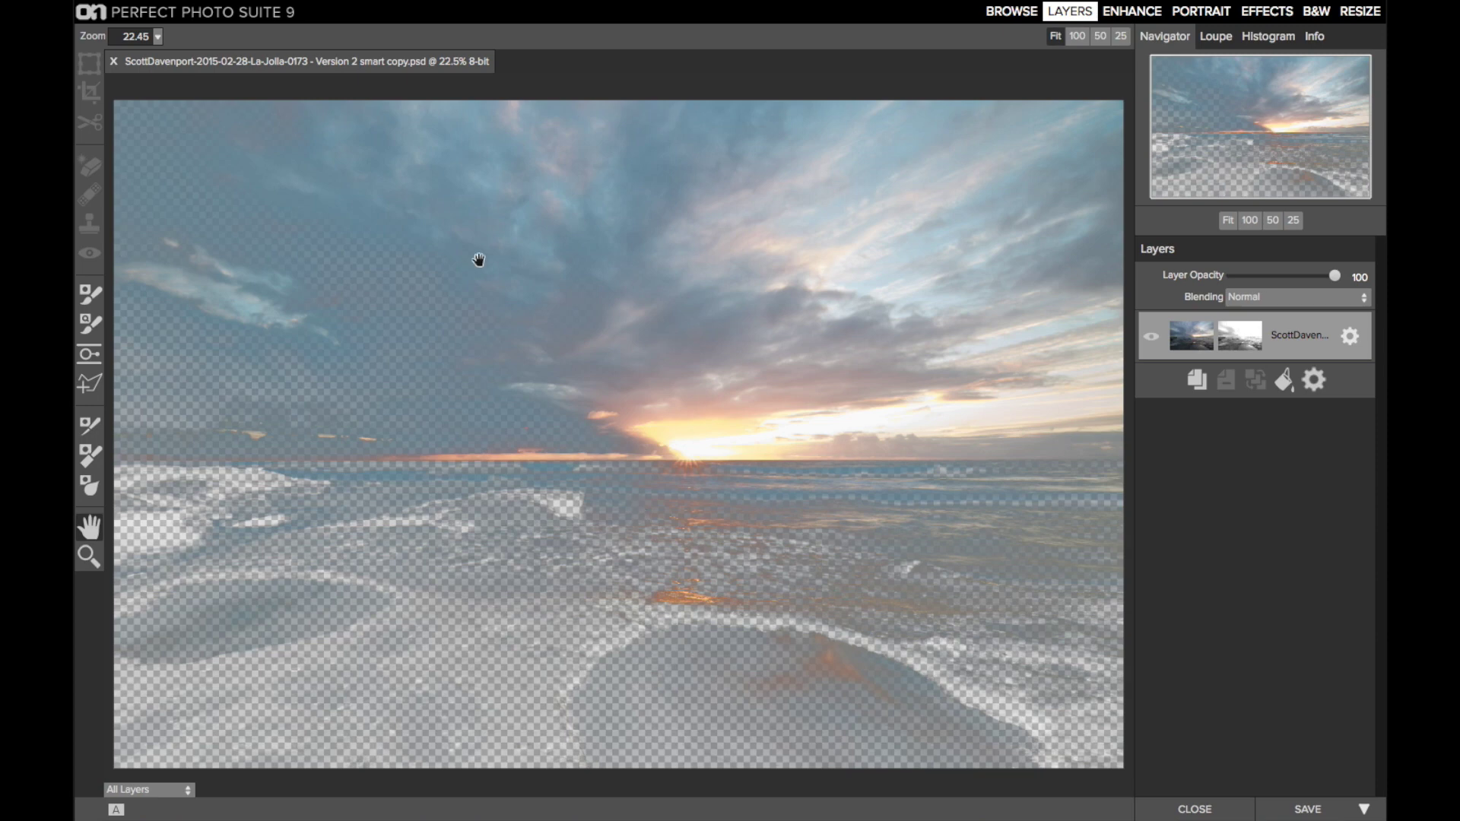
# Reset the mask, duplicate the seascape layer and set the top copy's blending to Soft Light
pyautogui.click(424, 6)
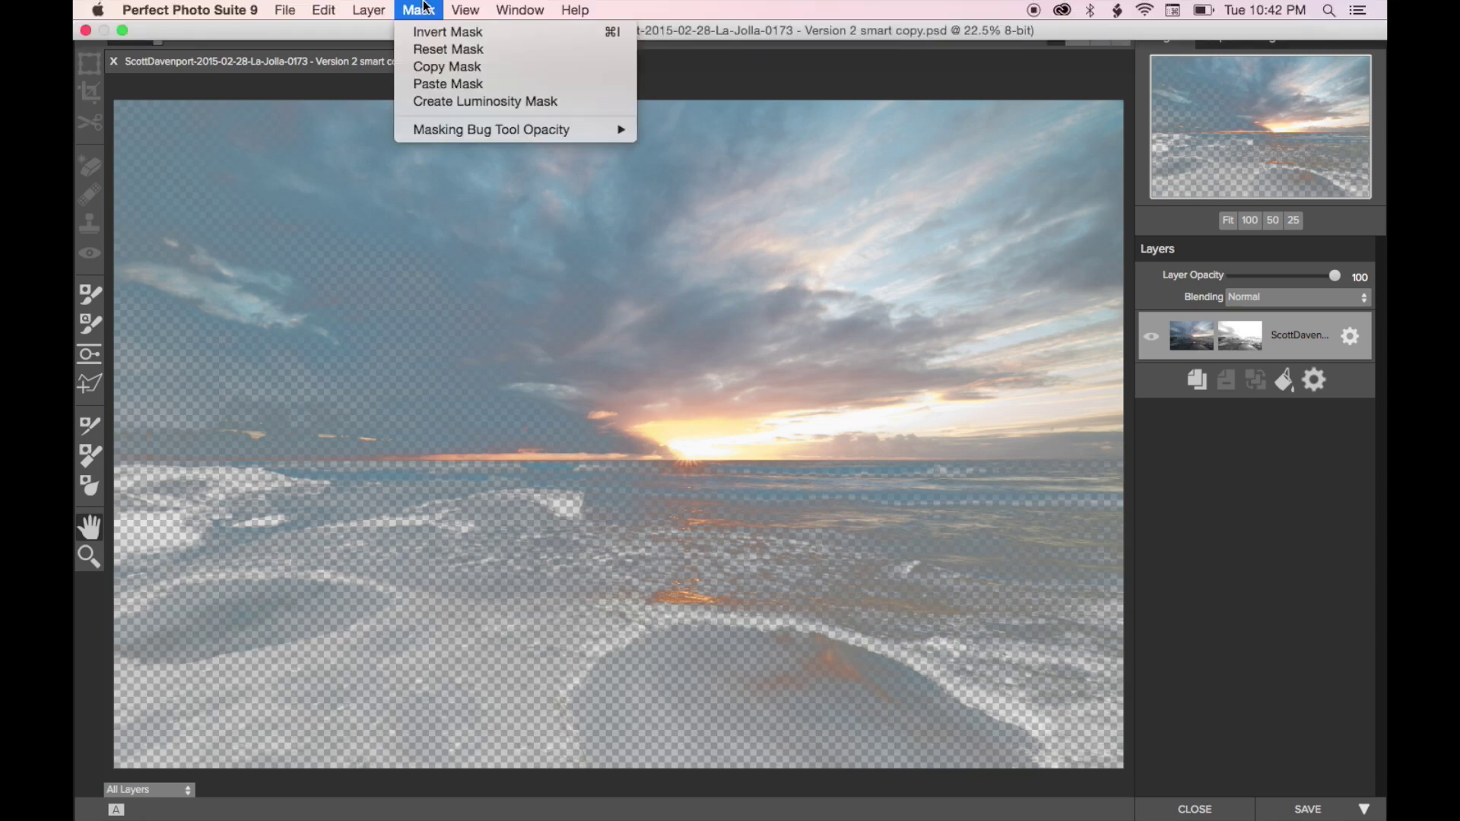
pyautogui.click(420, 40)
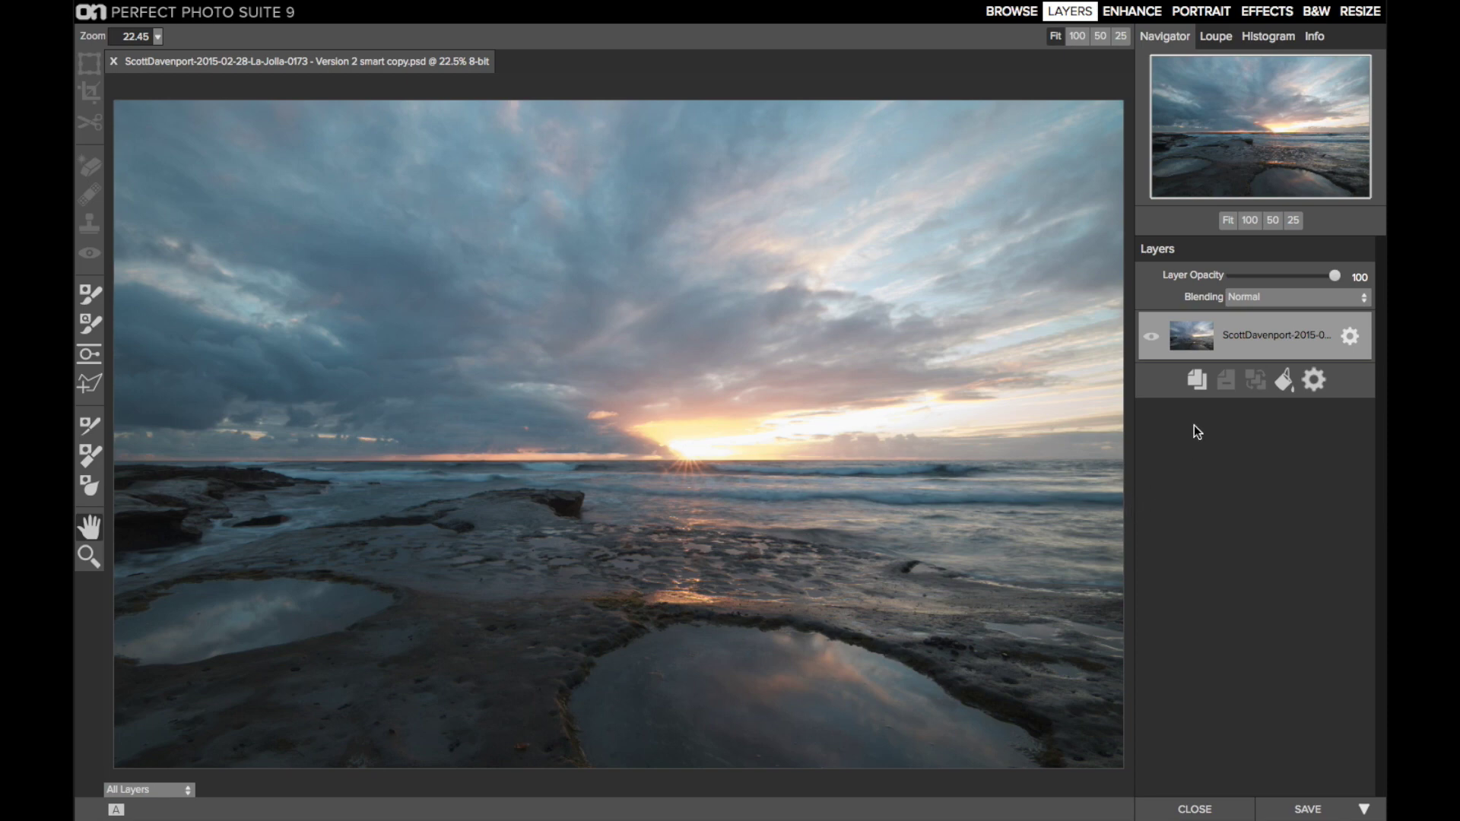
pyautogui.click(1196, 380)
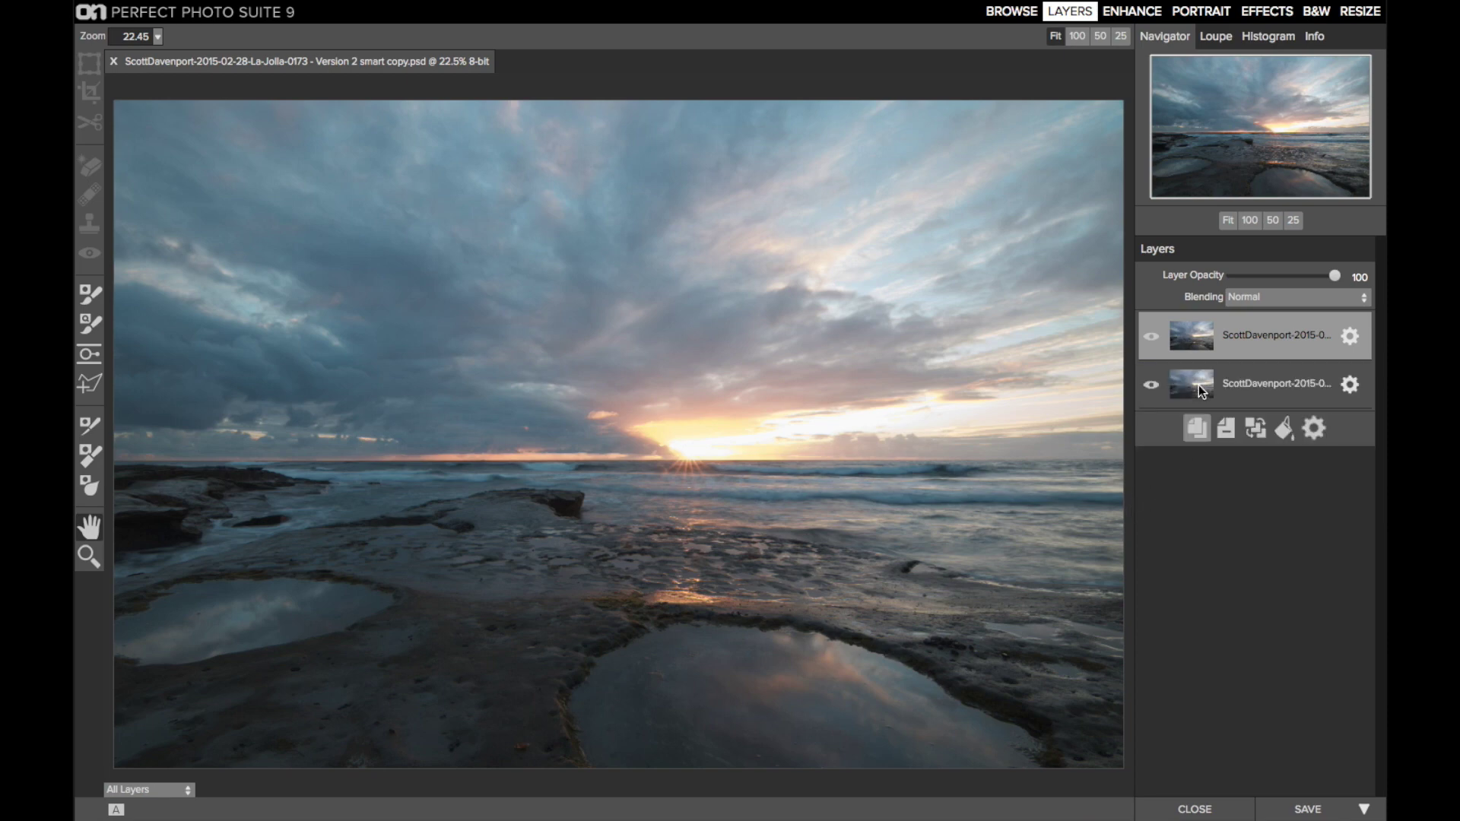
pyautogui.click(1273, 301)
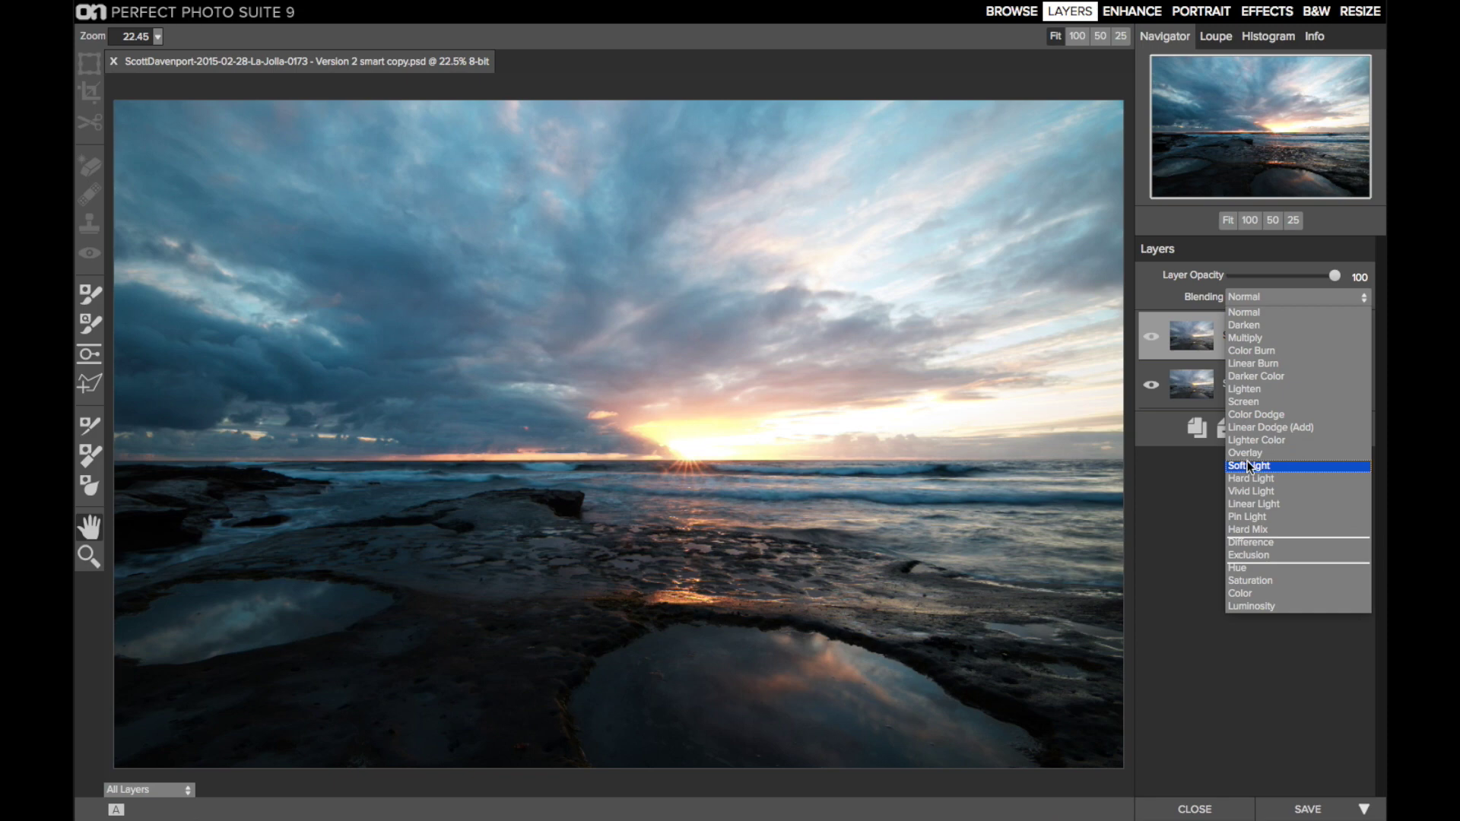
pyautogui.click(1246, 461)
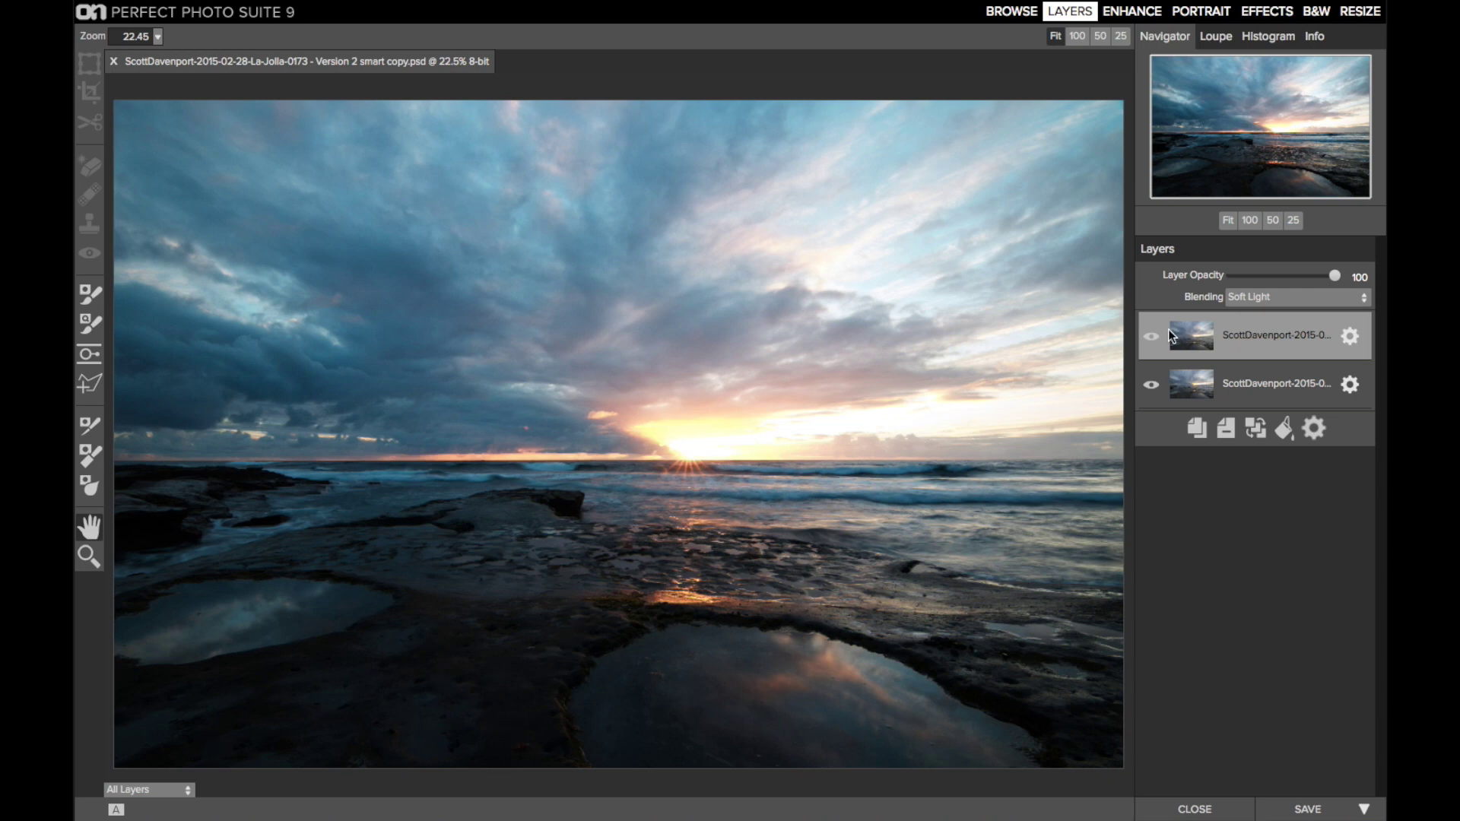
pyautogui.click(1151, 338)
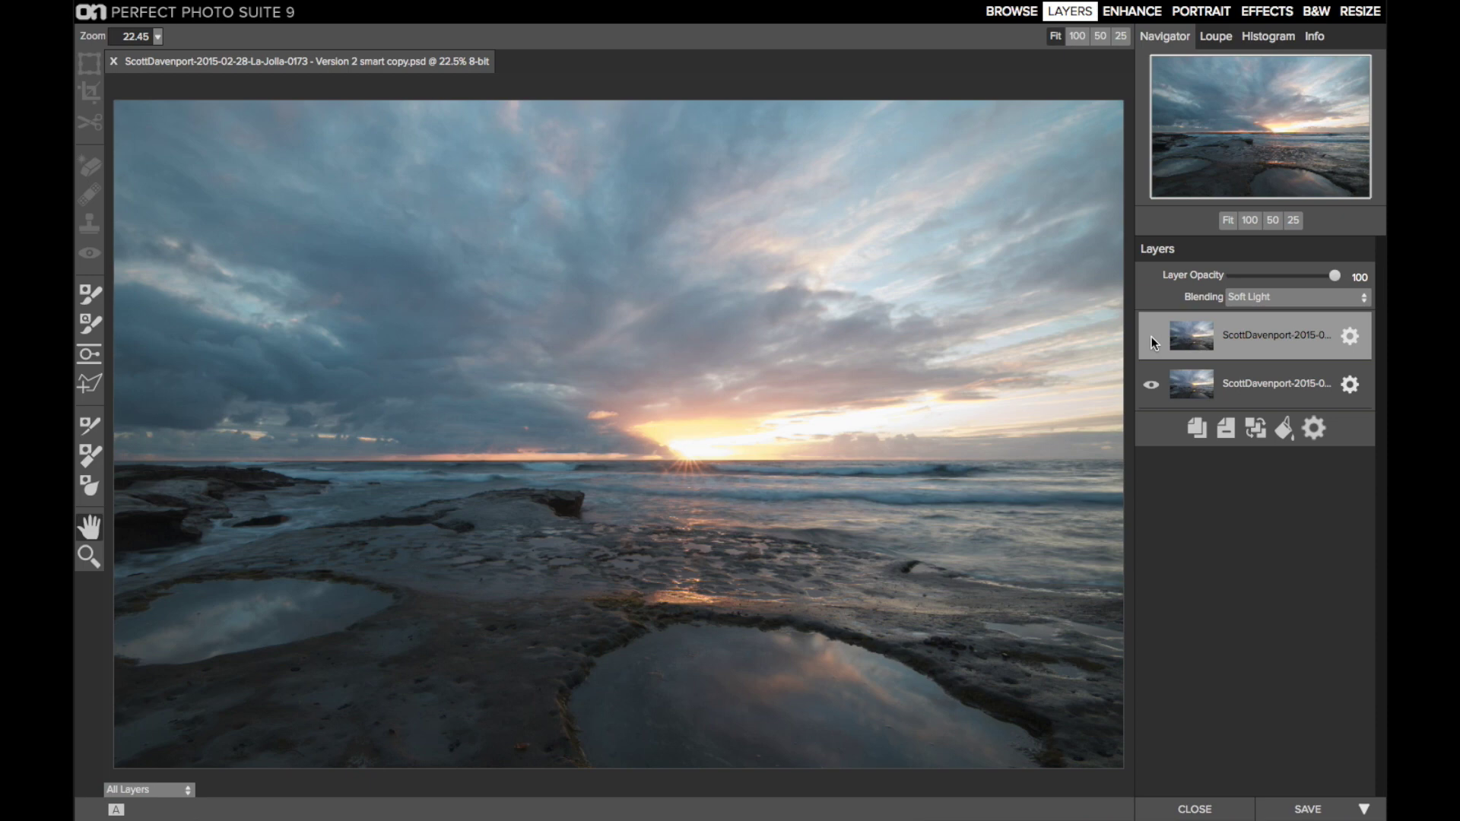
pyautogui.click(1153, 340)
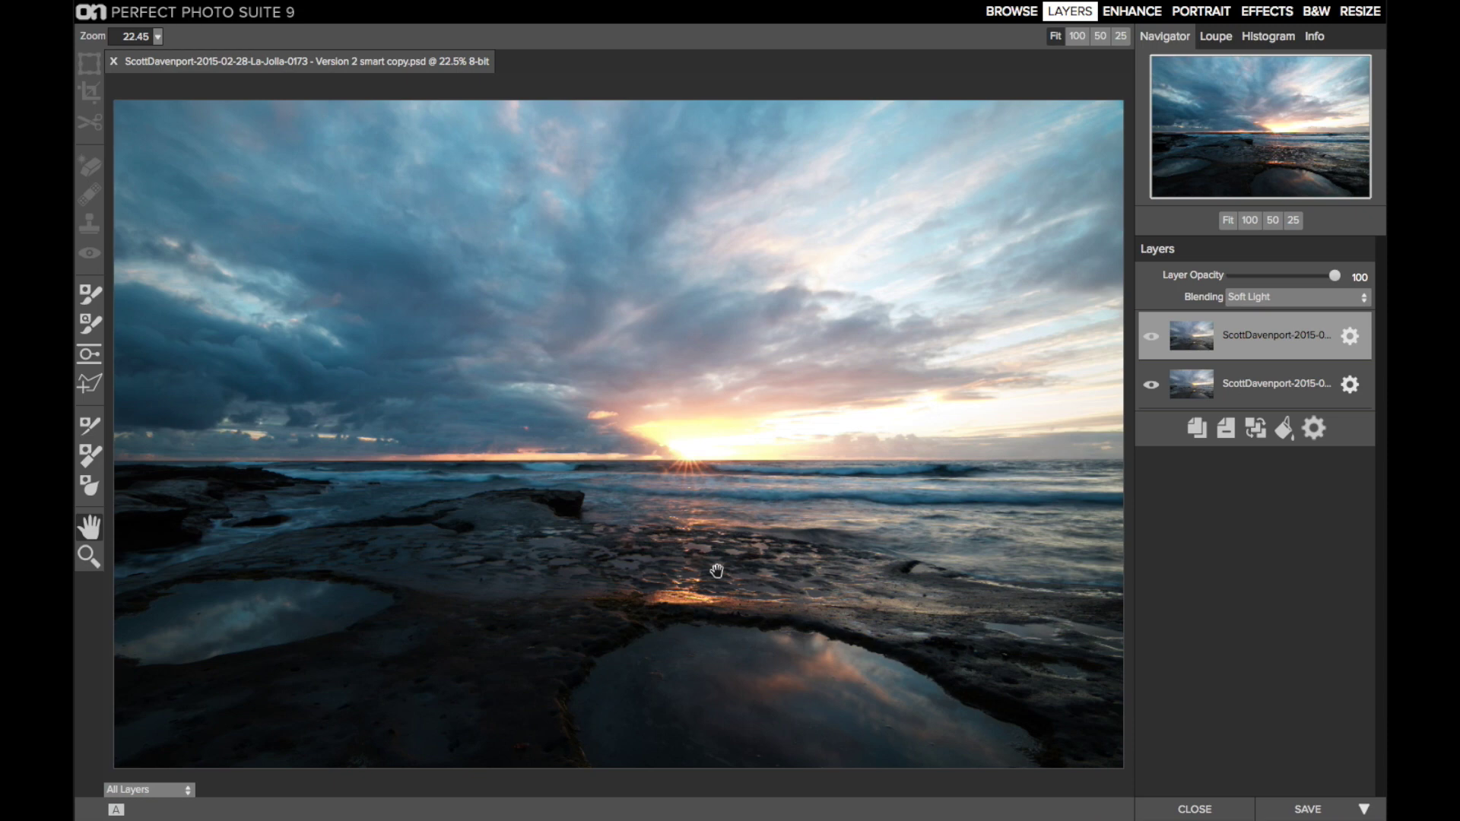
# Create a luminosity mask on the top Soft Light layer and open the view-mode list
pyautogui.click(420, 10)
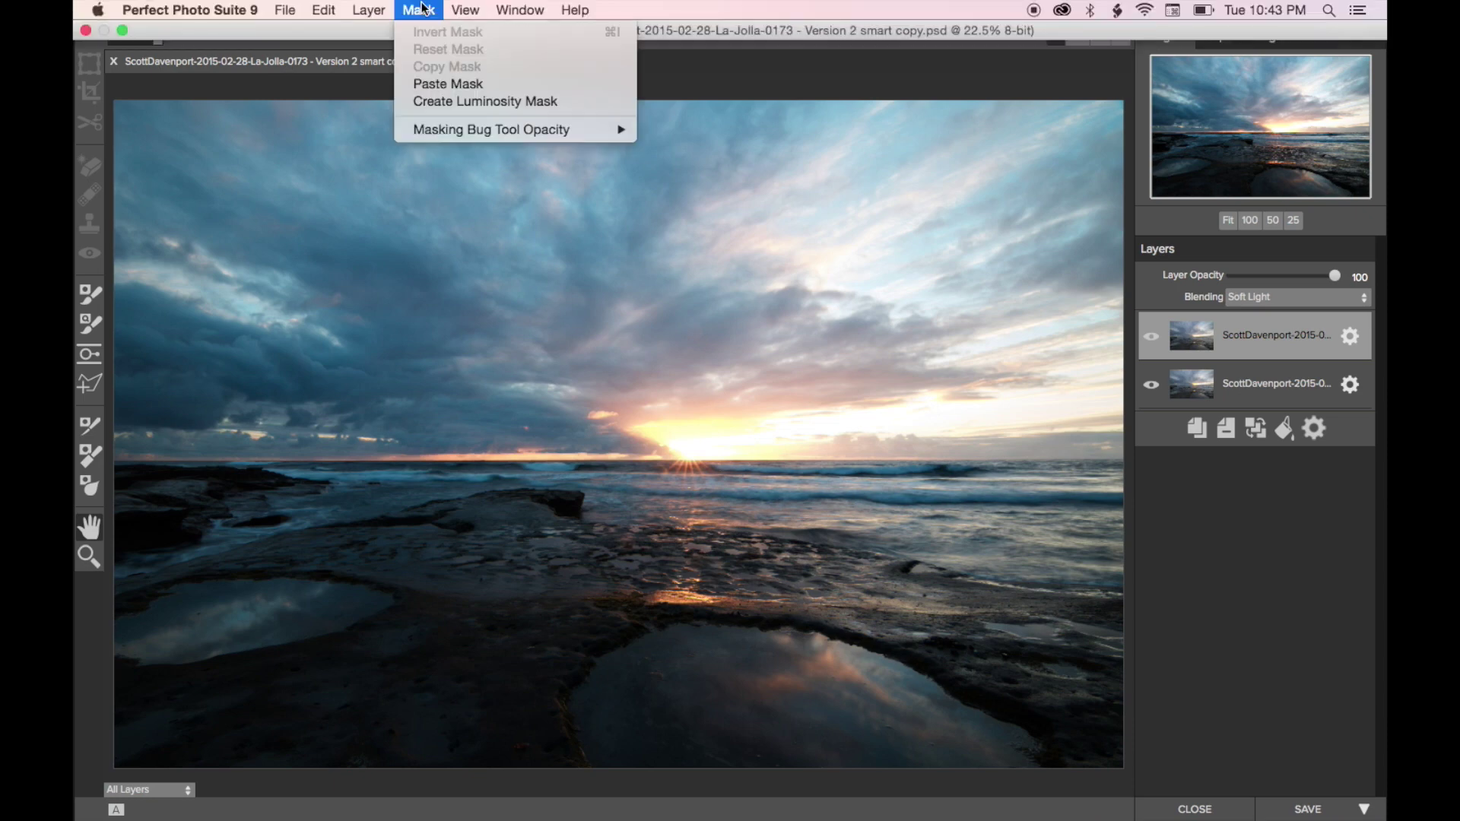
pyautogui.click(403, 104)
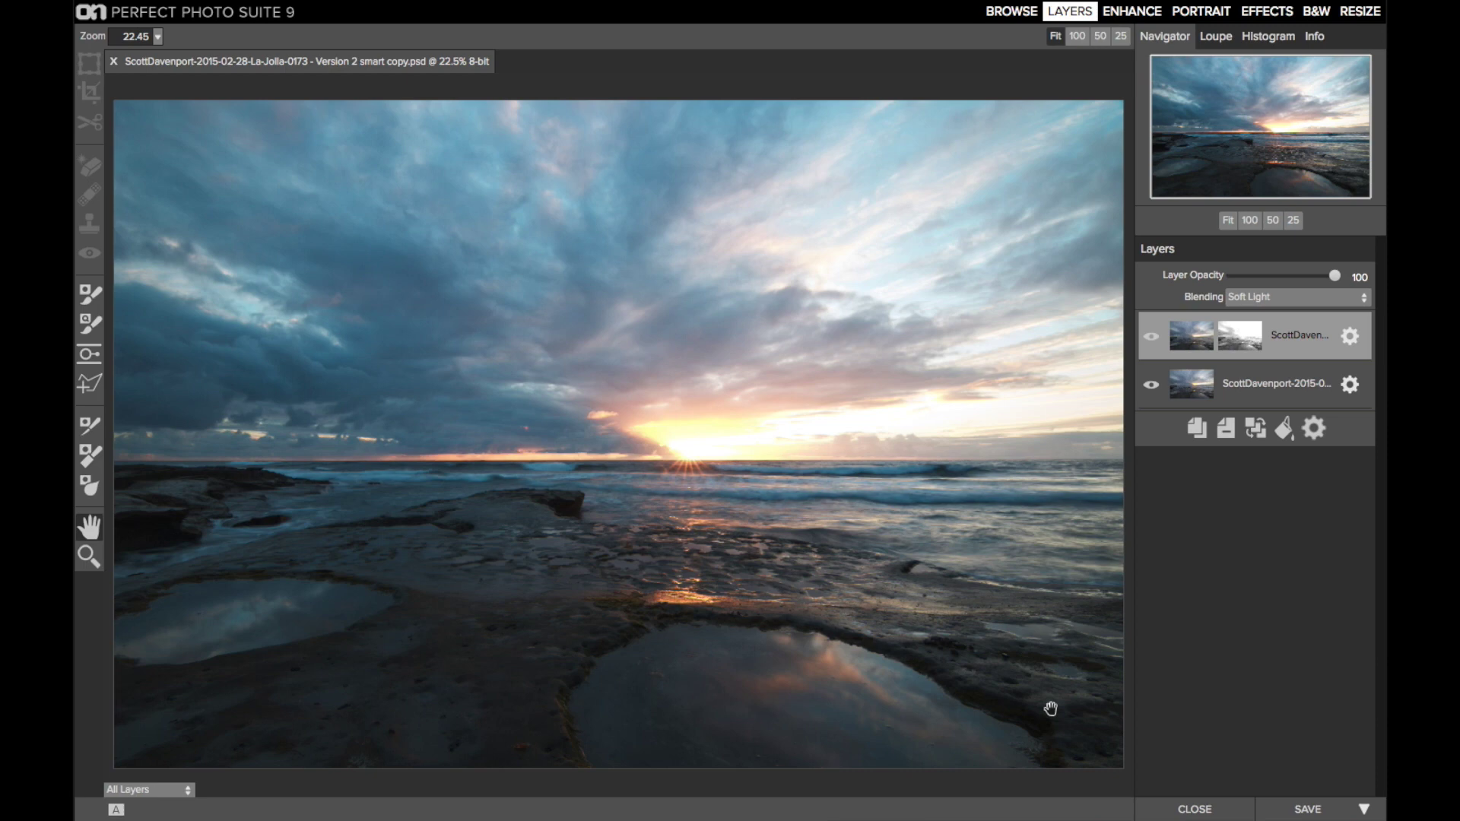
pyautogui.click(164, 790)
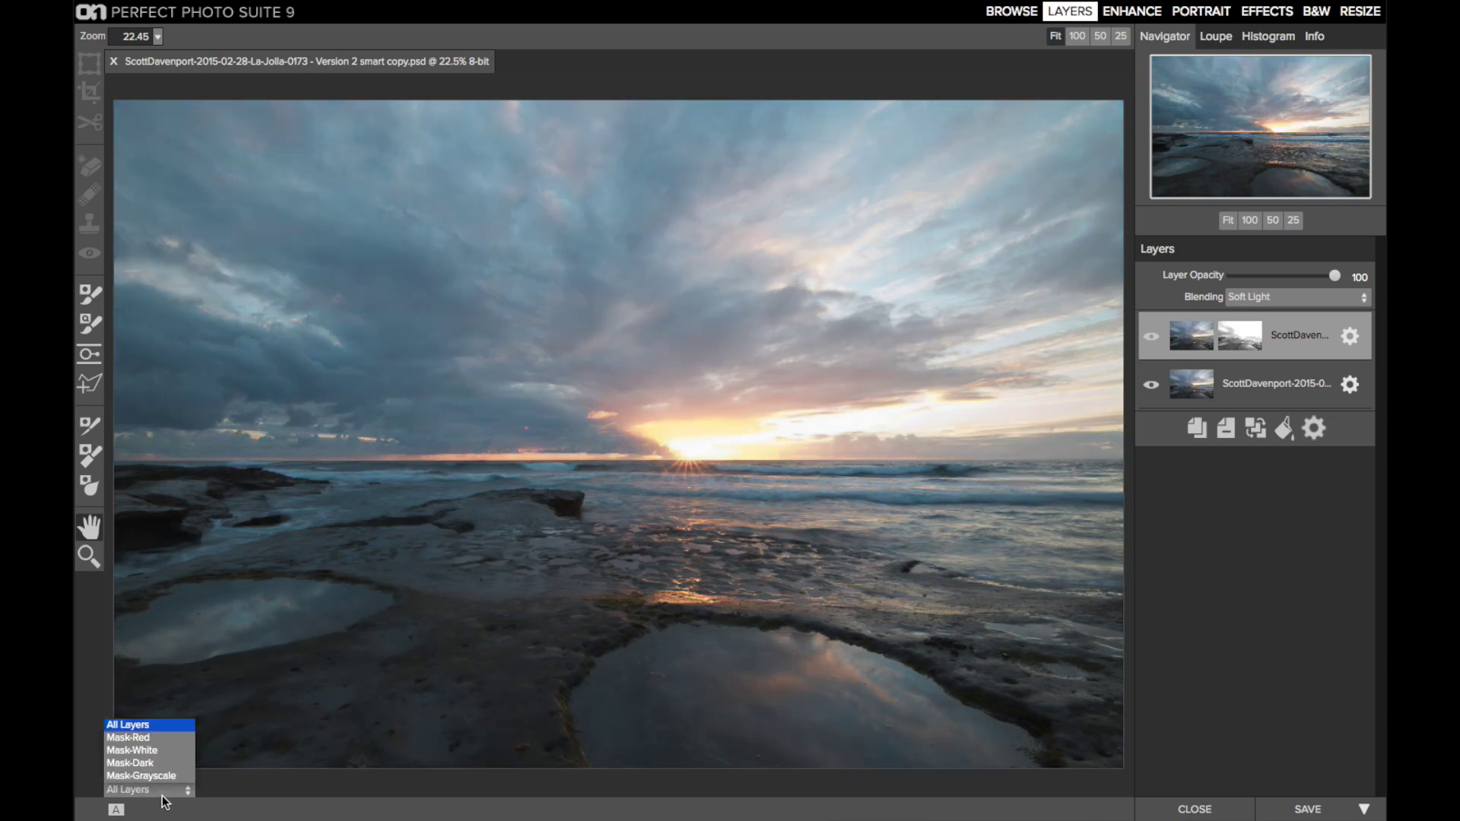
# Preview the mask as a Mask-Red overlay, then switch the view back to All Layers
pyautogui.click(167, 737)
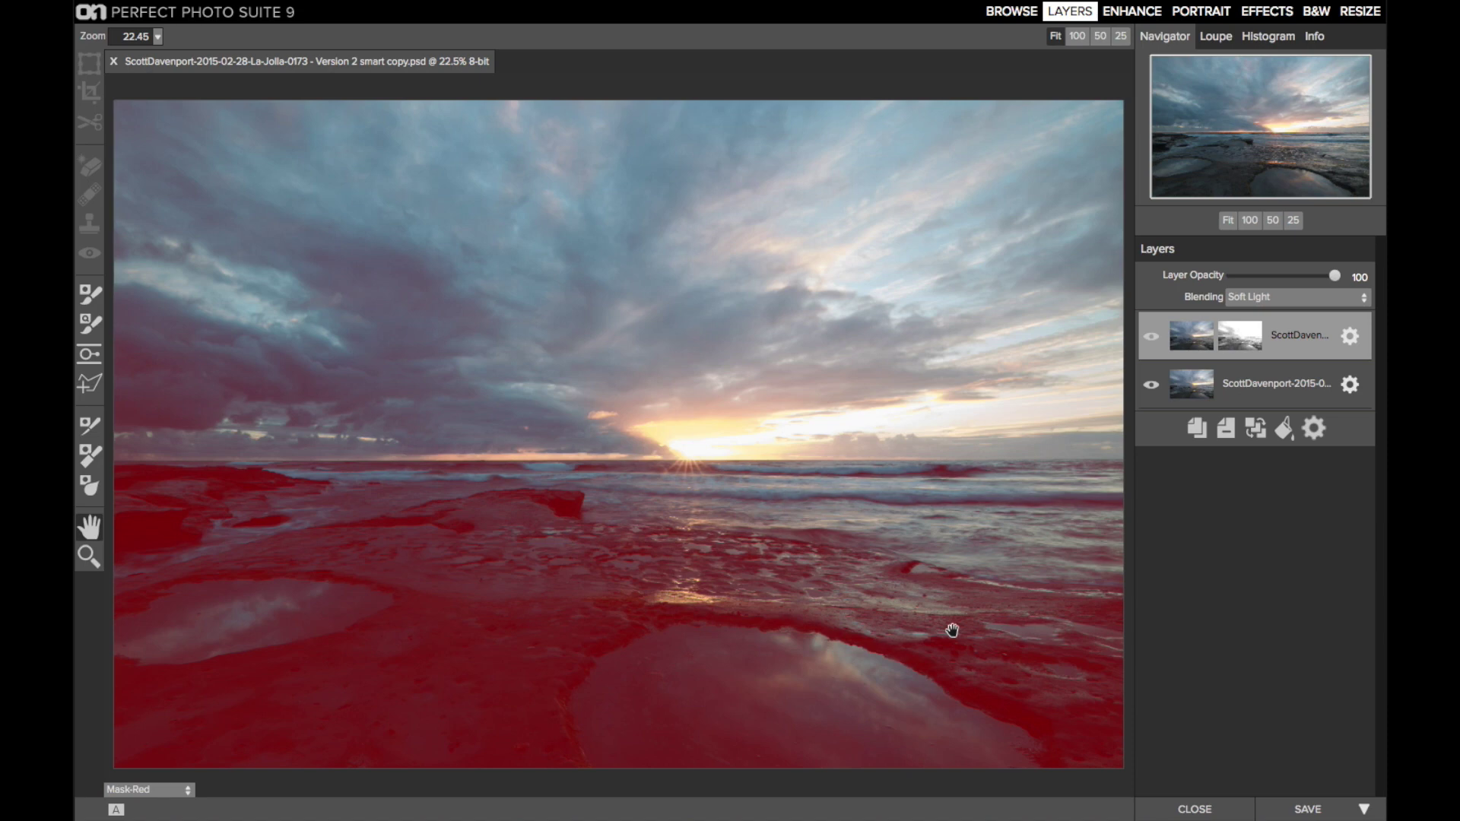
pyautogui.click(184, 790)
pyautogui.click(177, 724)
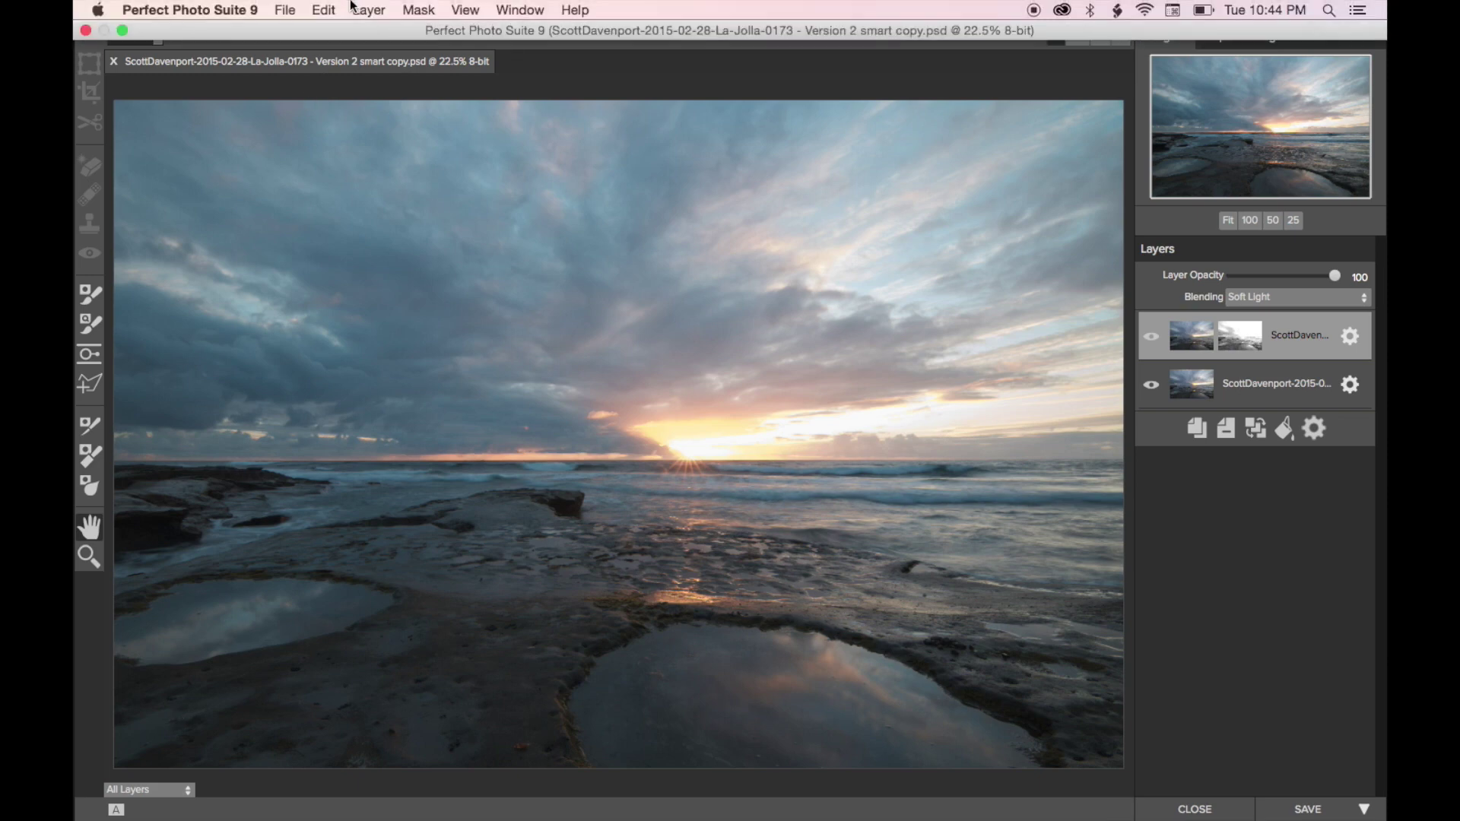
# Stamp the visible layers into a new top layer, select it and add a Color Fill Layer
pyautogui.click(366, 9)
pyautogui.click(358, 152)
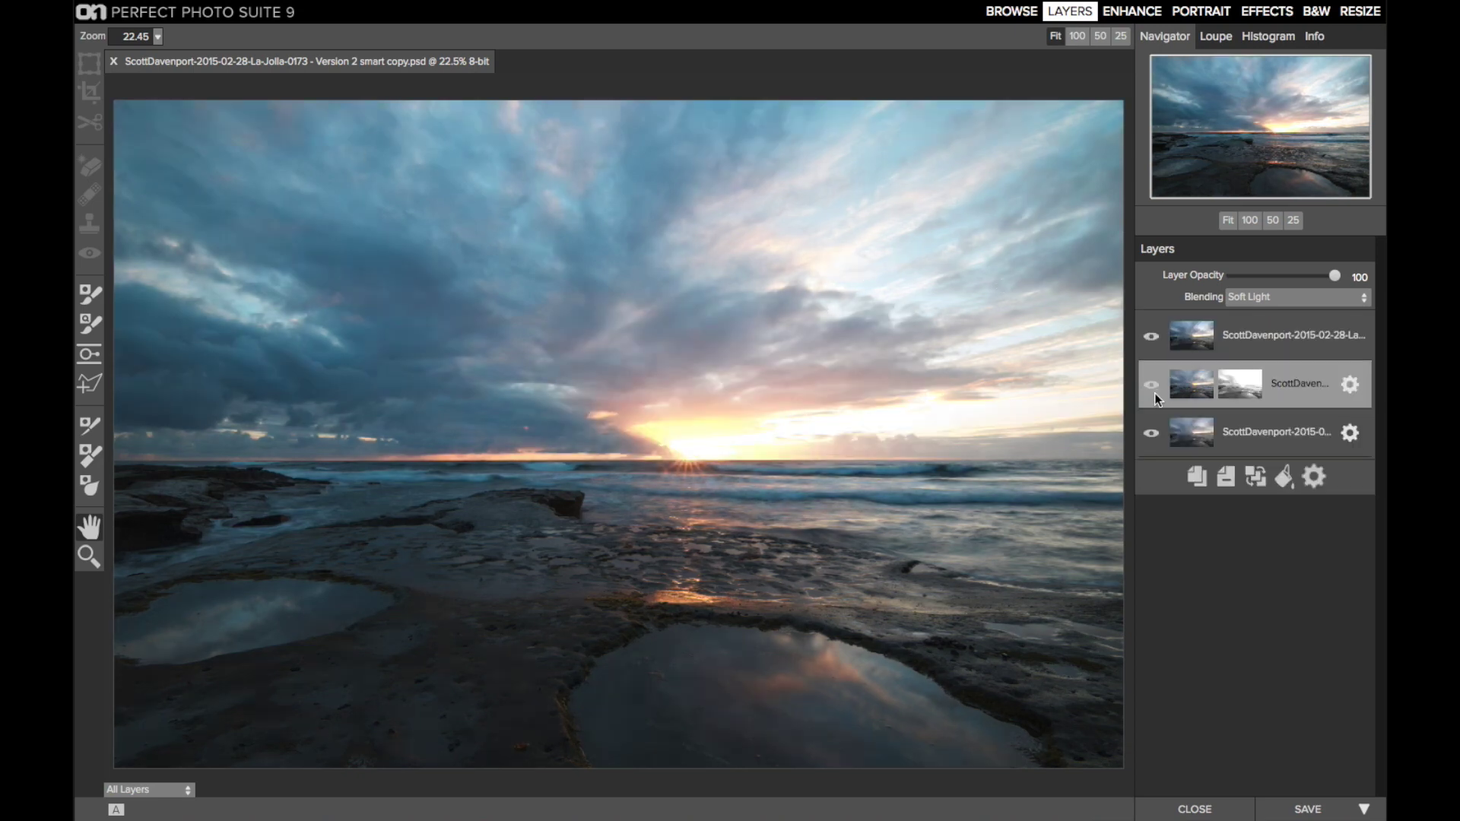
pyautogui.keyDown('shift'); pyautogui.click(1154, 428); pyautogui.keyUp('shift')
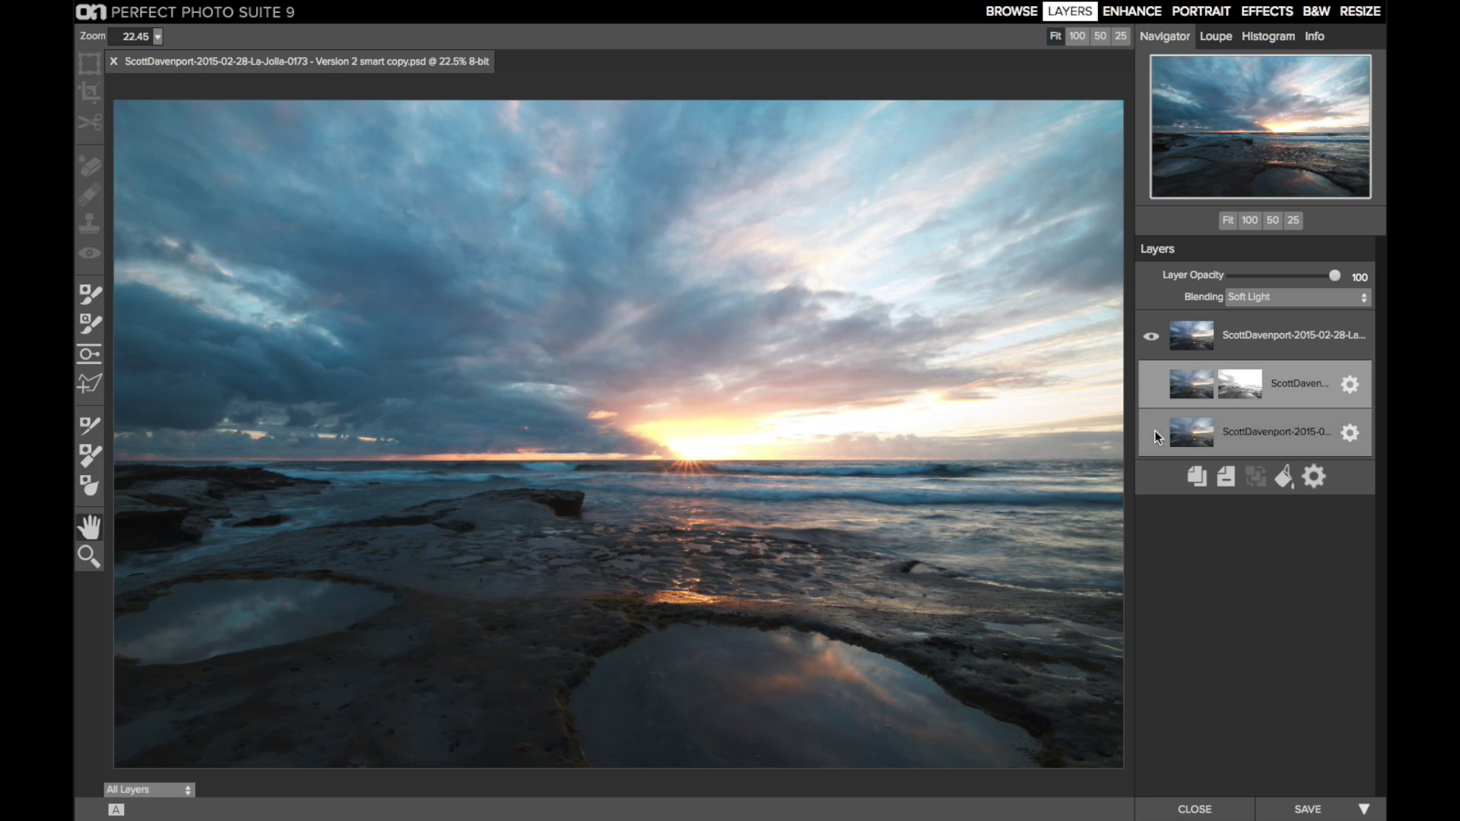
pyautogui.click(1257, 344)
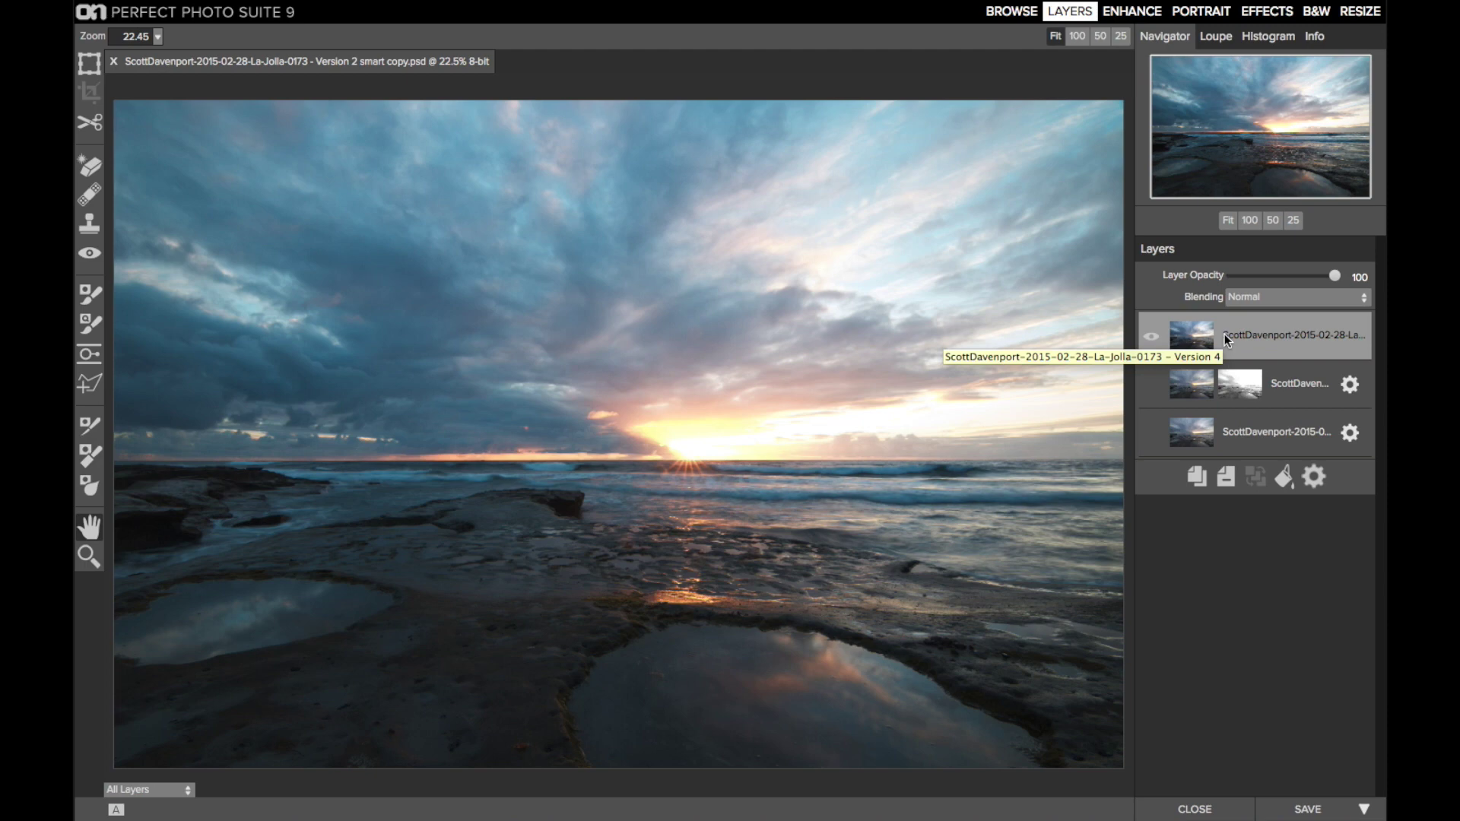
pyautogui.click(1283, 476)
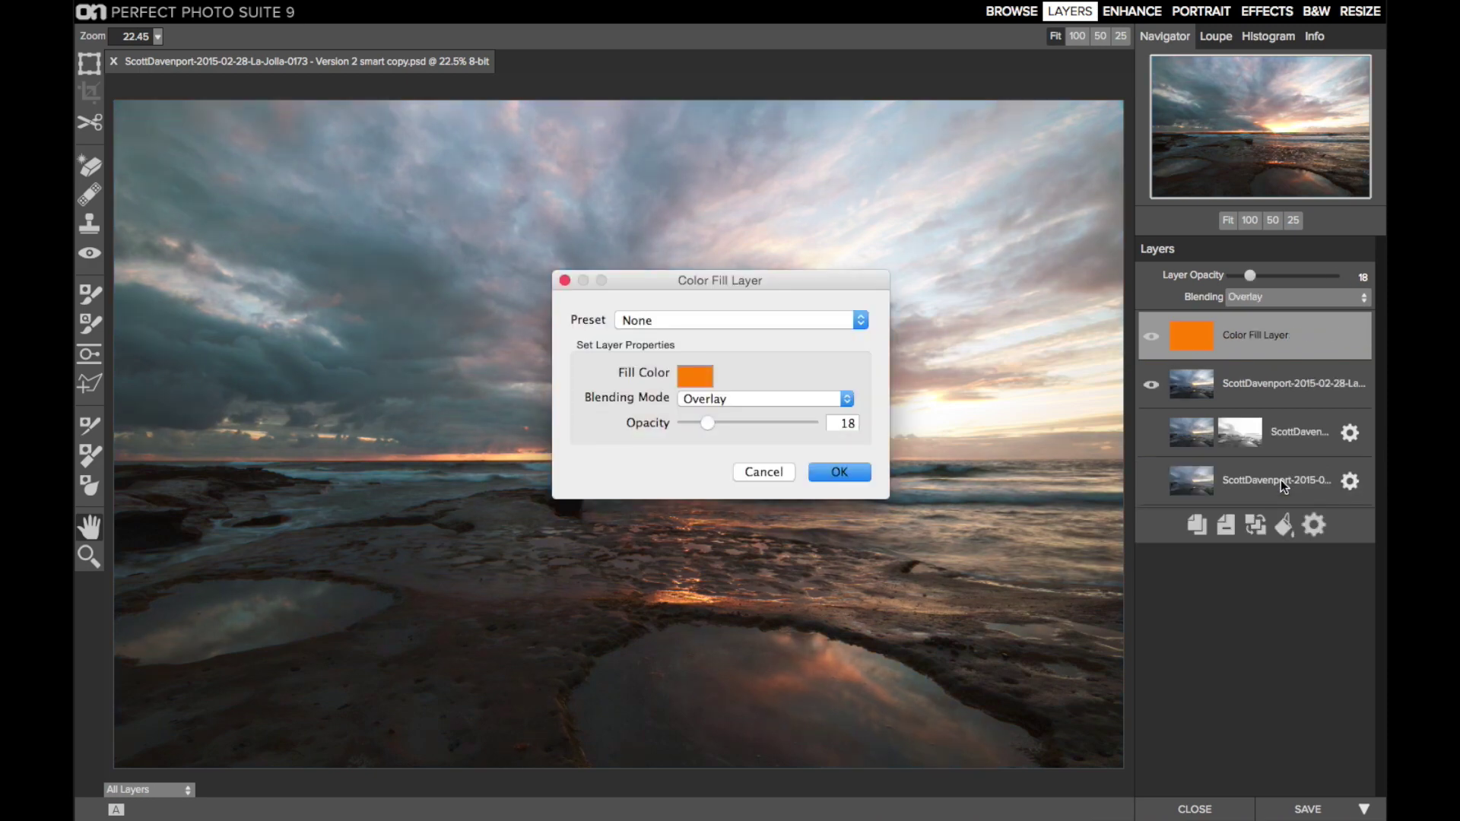
# Give the colour fill the Warming preset, 19 opacity and Overlay blending, and confirm
pyautogui.moveTo(811, 276); pyautogui.dragTo(1303, 549)
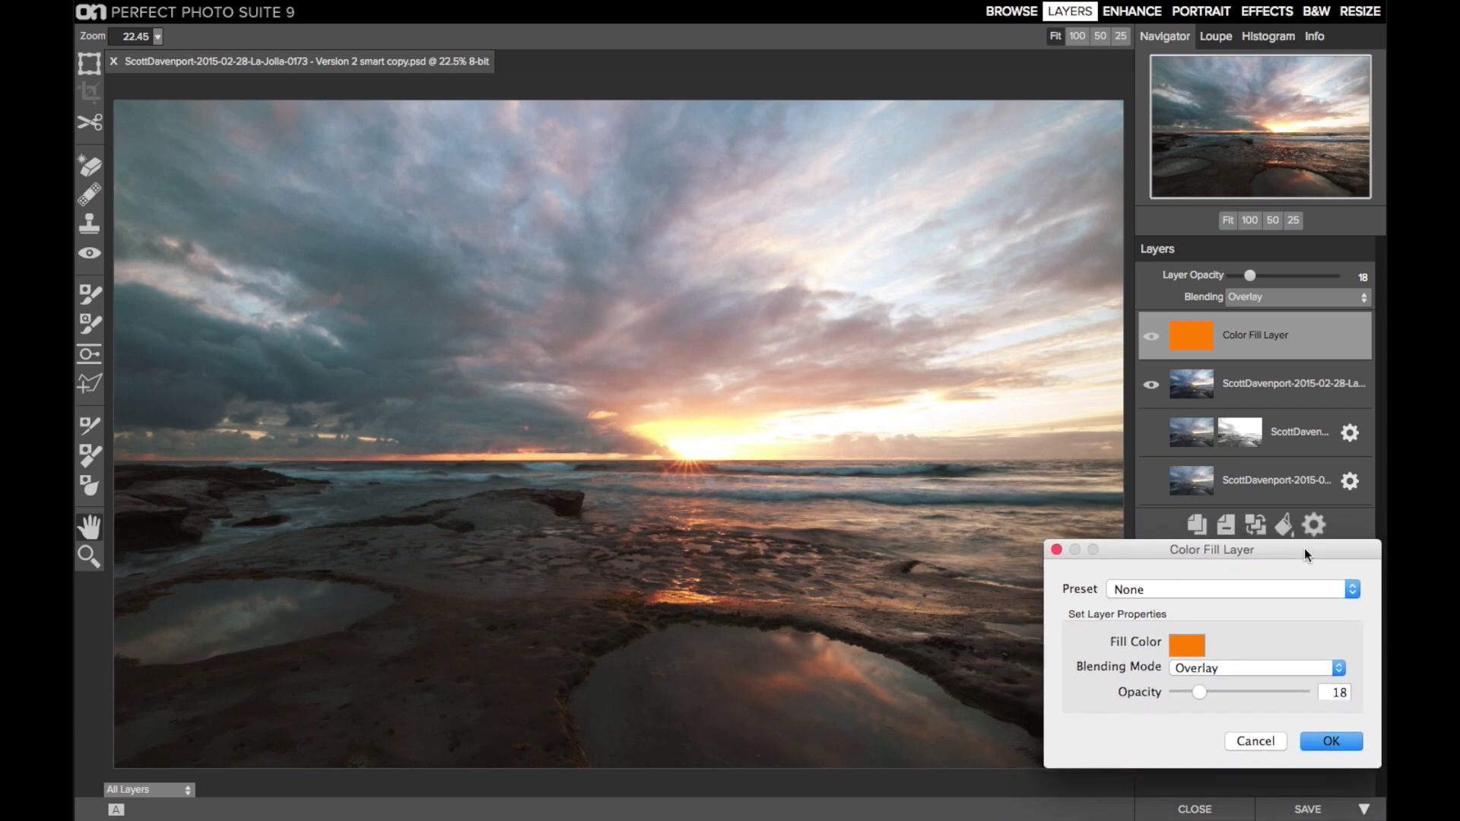
pyautogui.click(1154, 587)
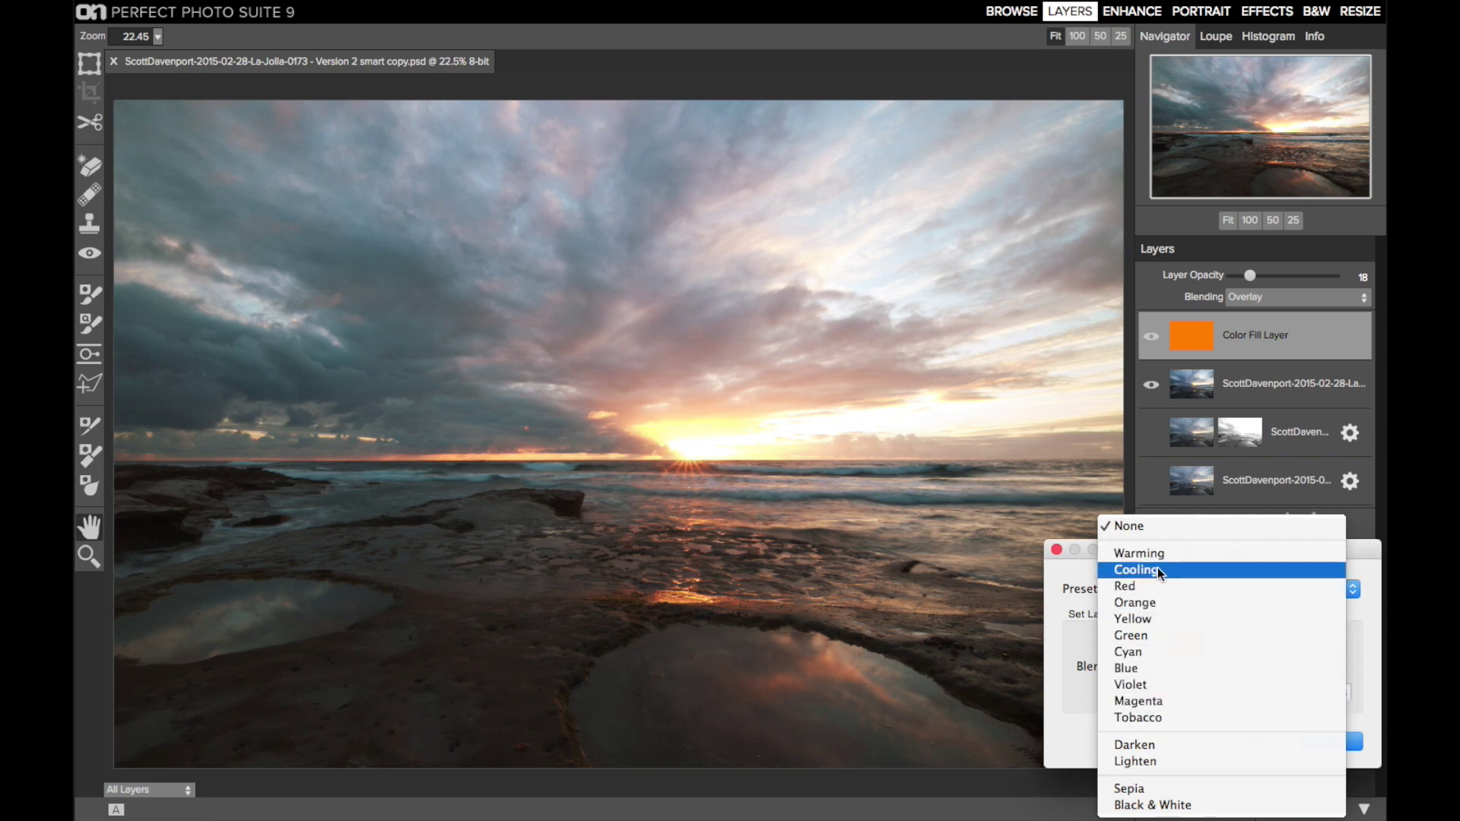
pyautogui.click(1157, 555)
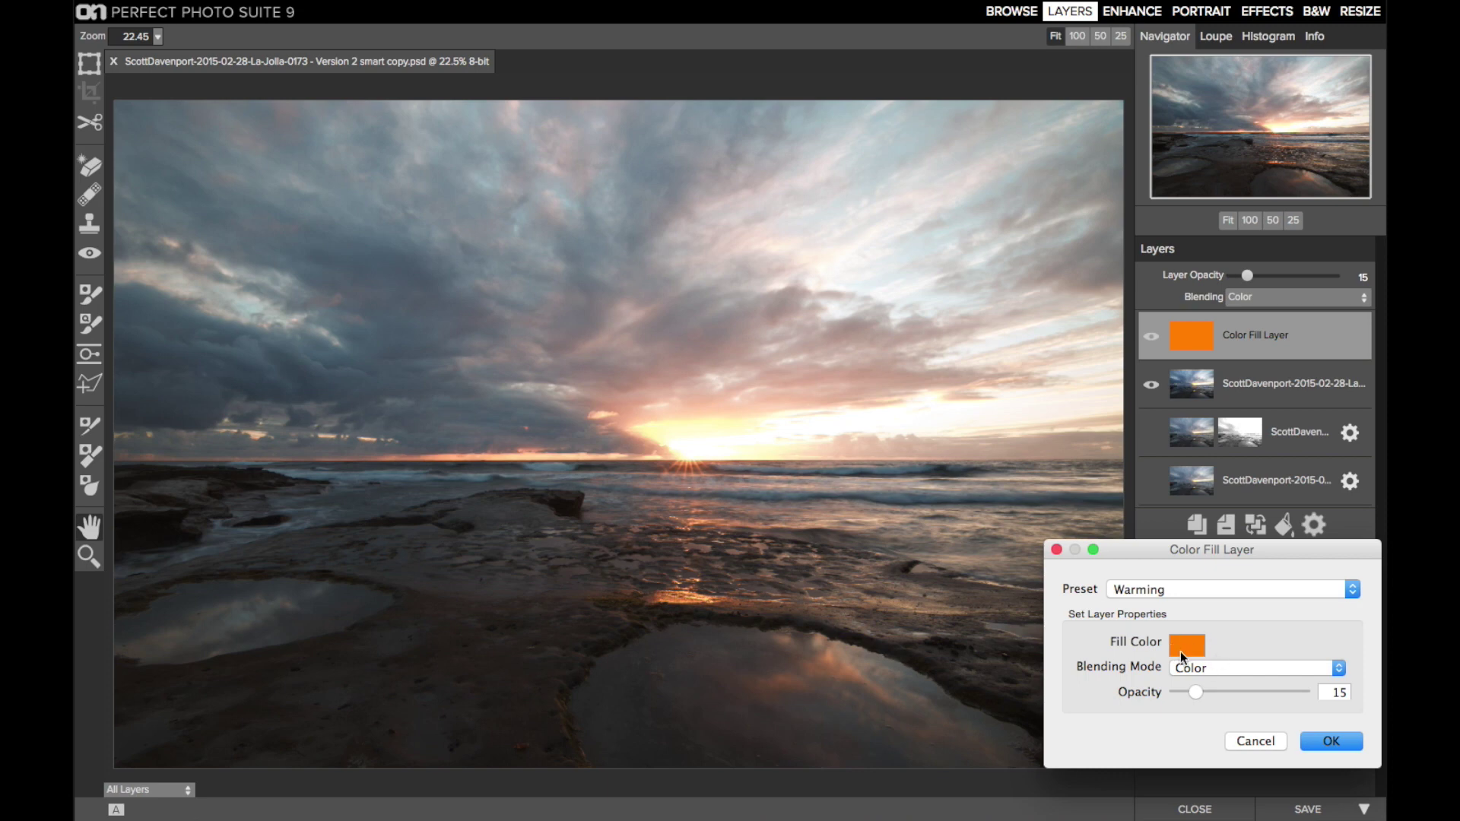
pyautogui.moveTo(1193, 692); pyautogui.dragTo(1200, 692)
pyautogui.moveTo(1202, 688); pyautogui.dragTo(1202, 692)
pyautogui.click(1189, 668)
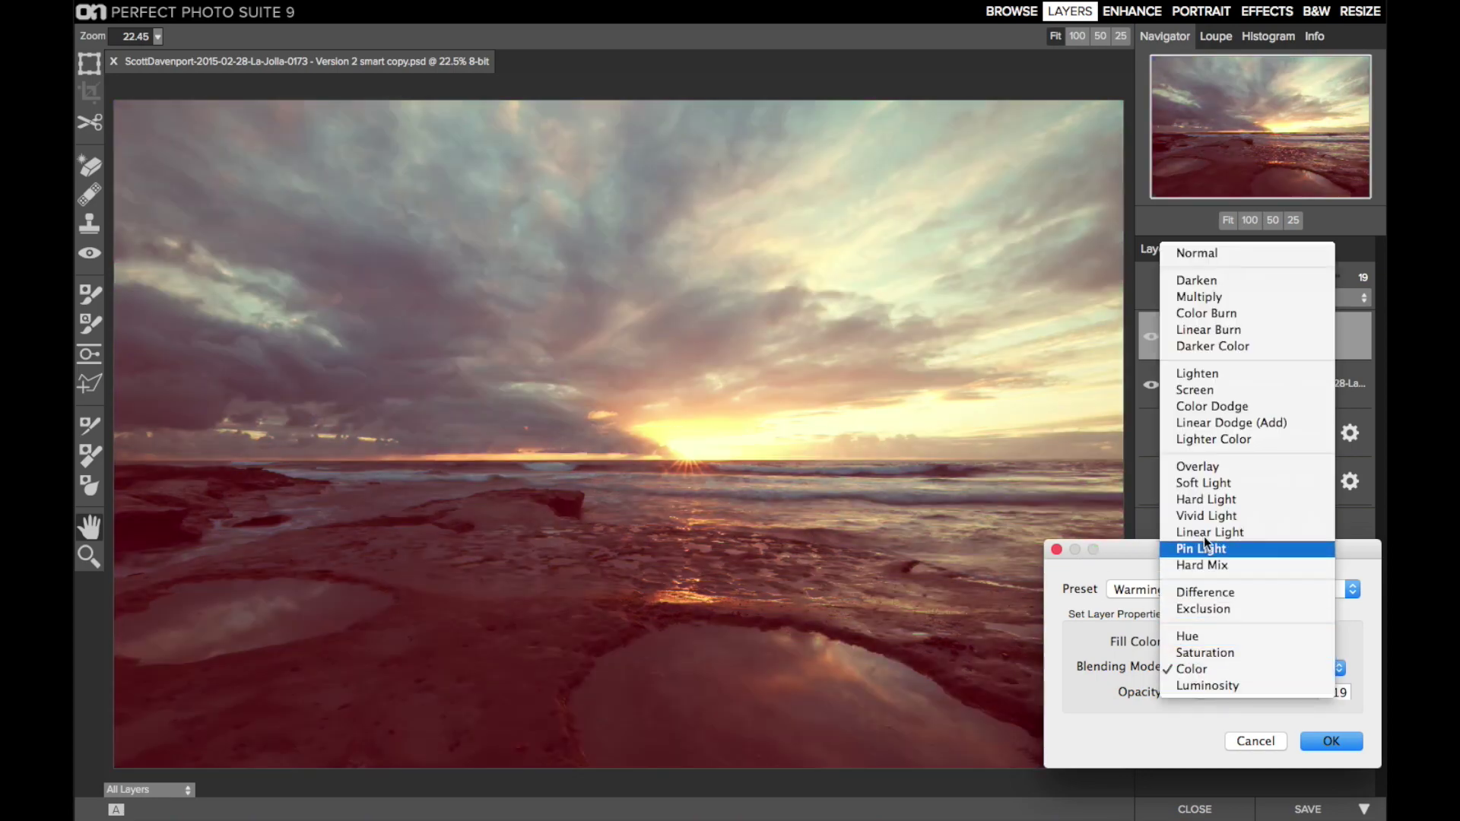
pyautogui.click(1210, 465)
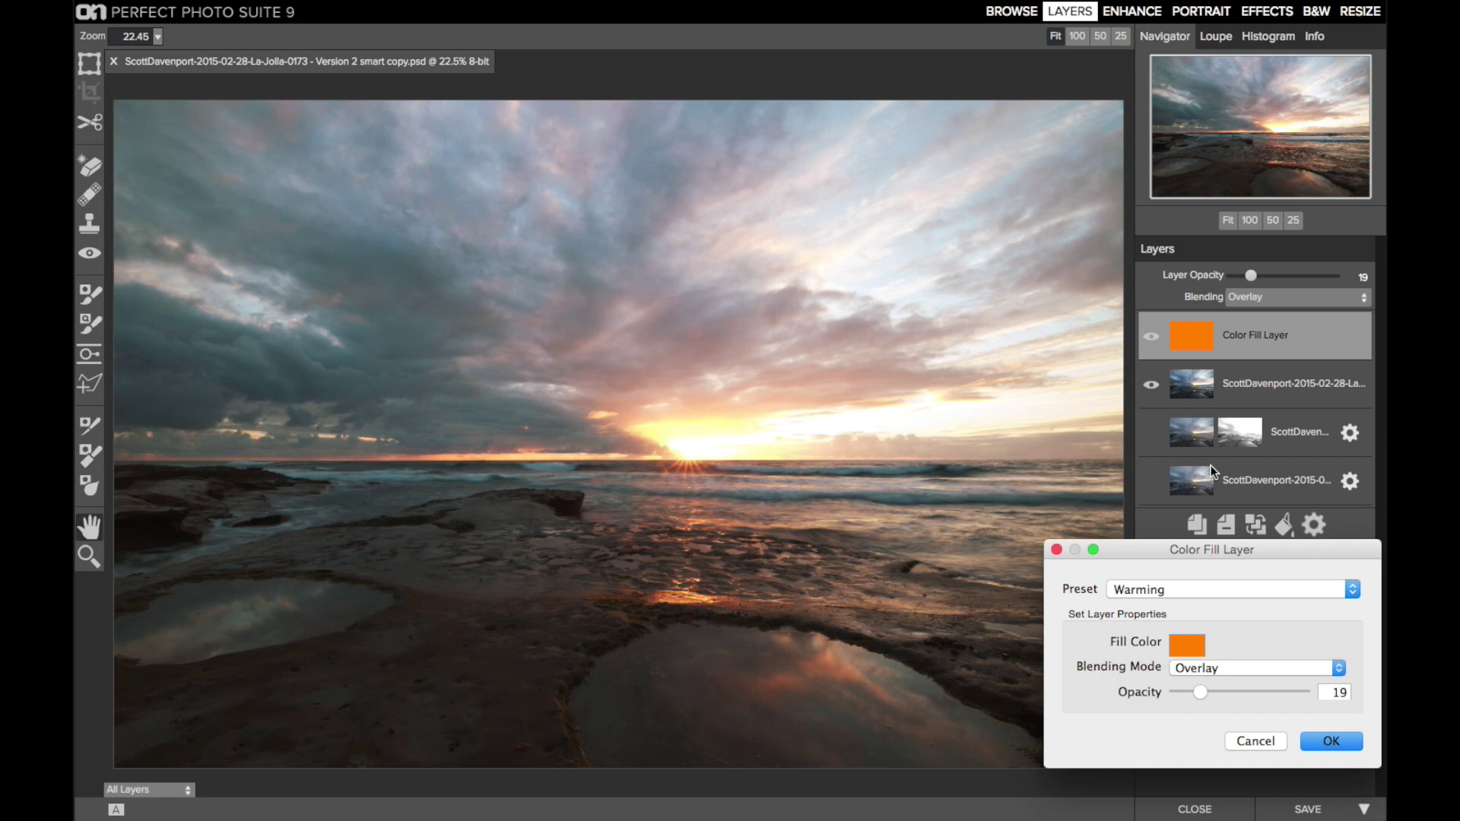
pyautogui.click(1316, 739)
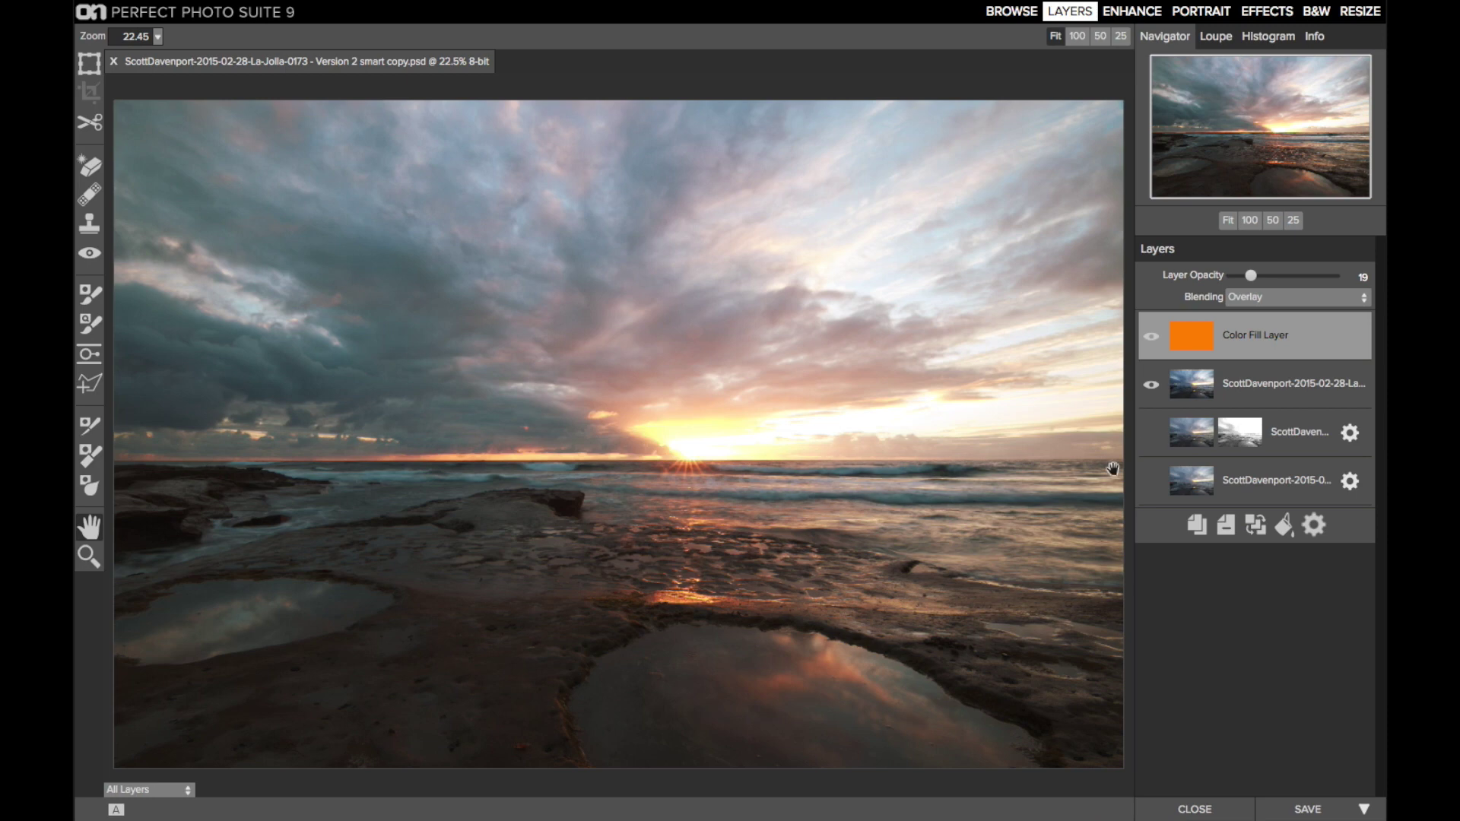
pyautogui.click(1275, 386)
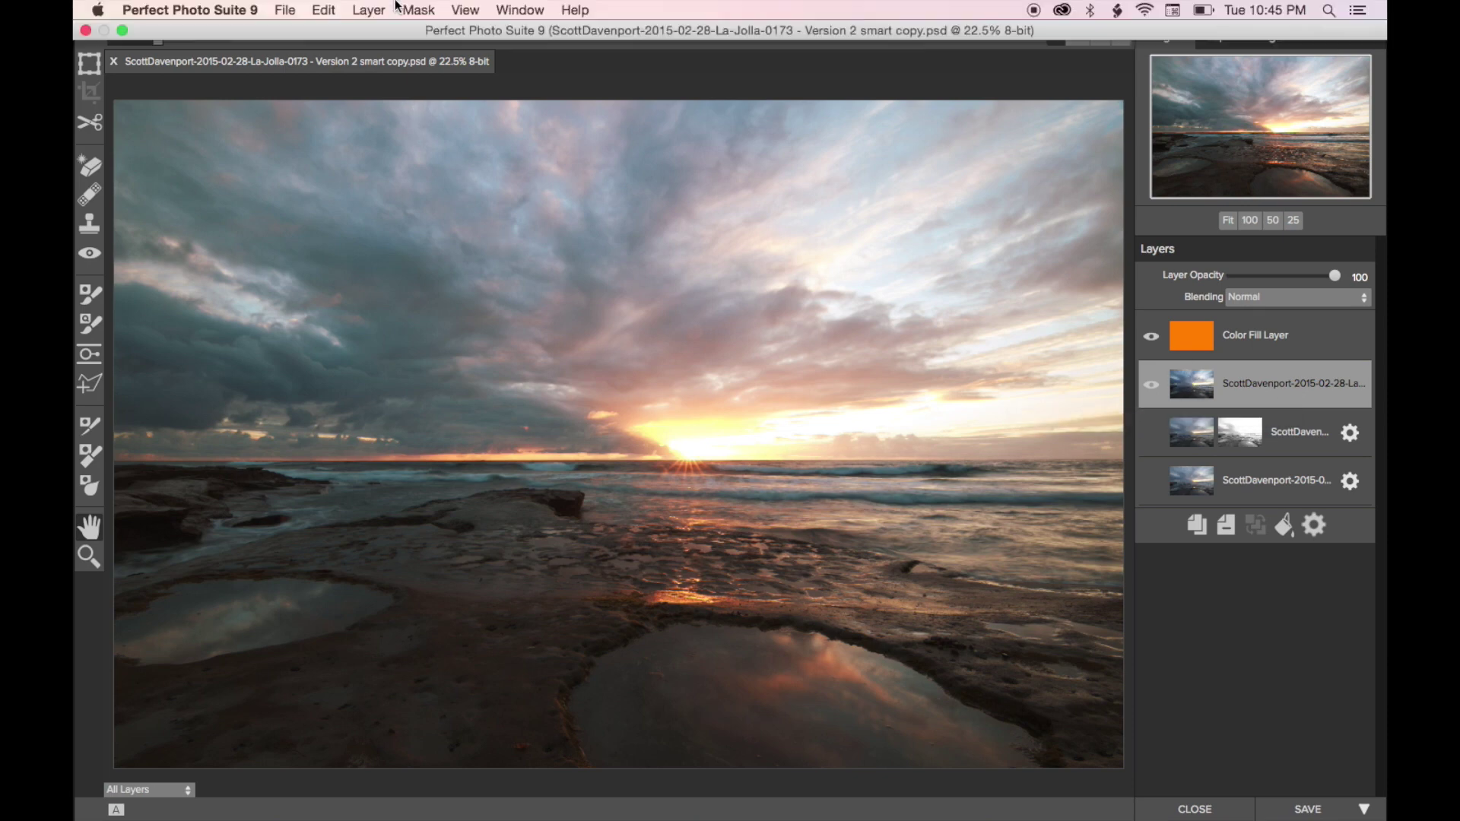
# Copy the stamped layer's luminosity and paste it as the Color Fill Layer's mask
pyautogui.click(370, 9)
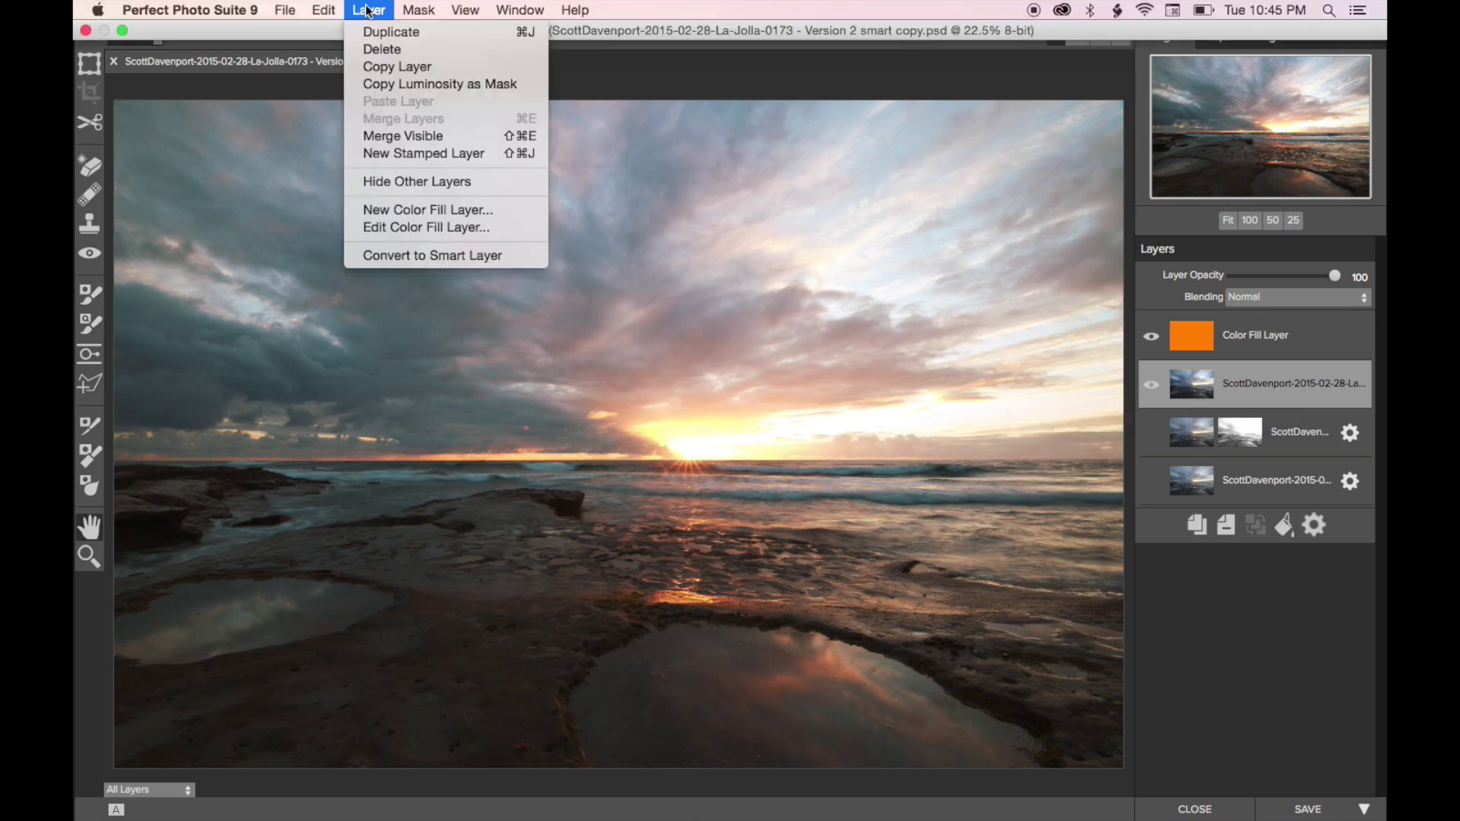
pyautogui.click(352, 84)
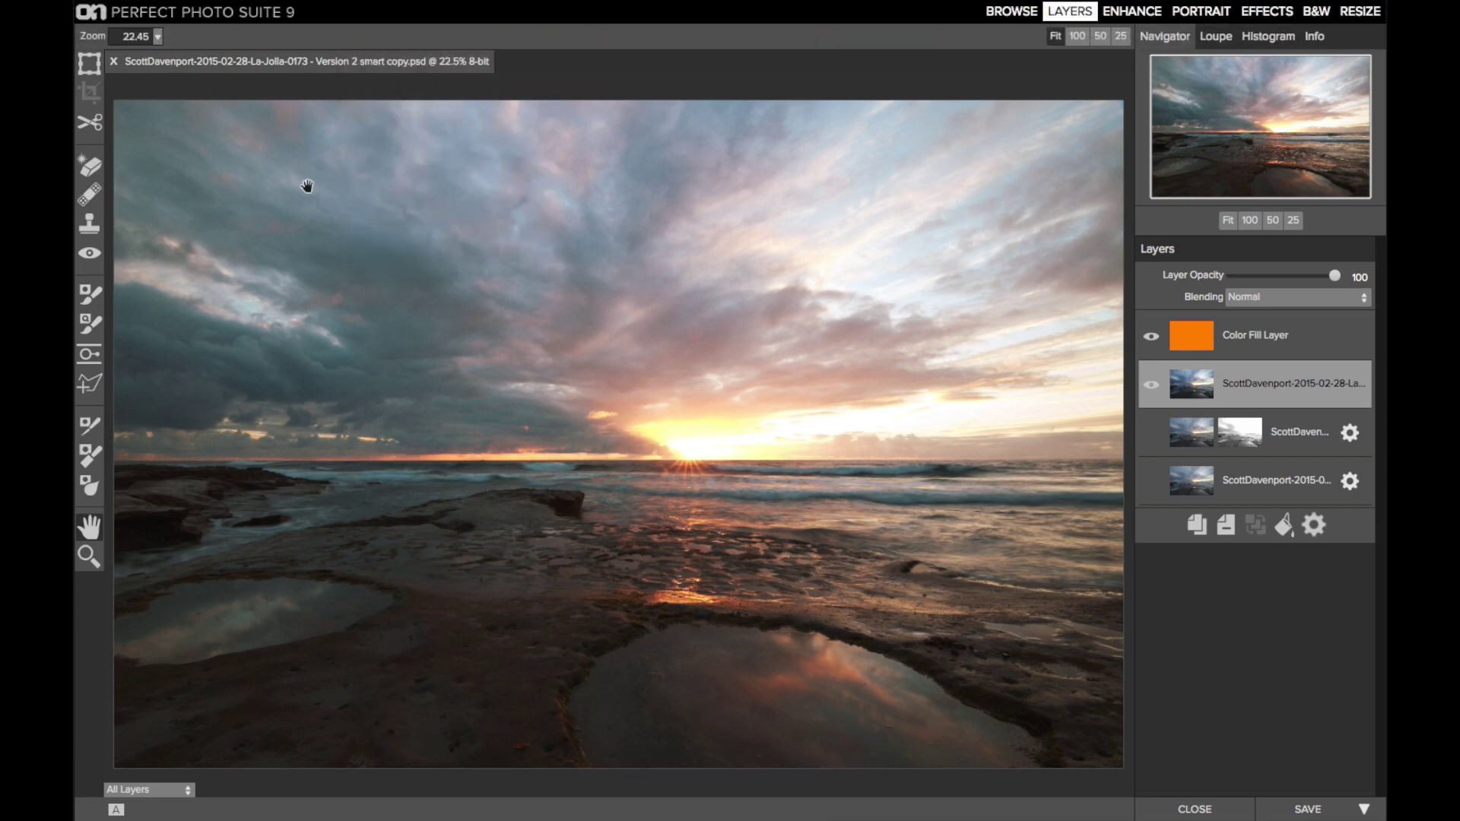
pyautogui.click(1311, 343)
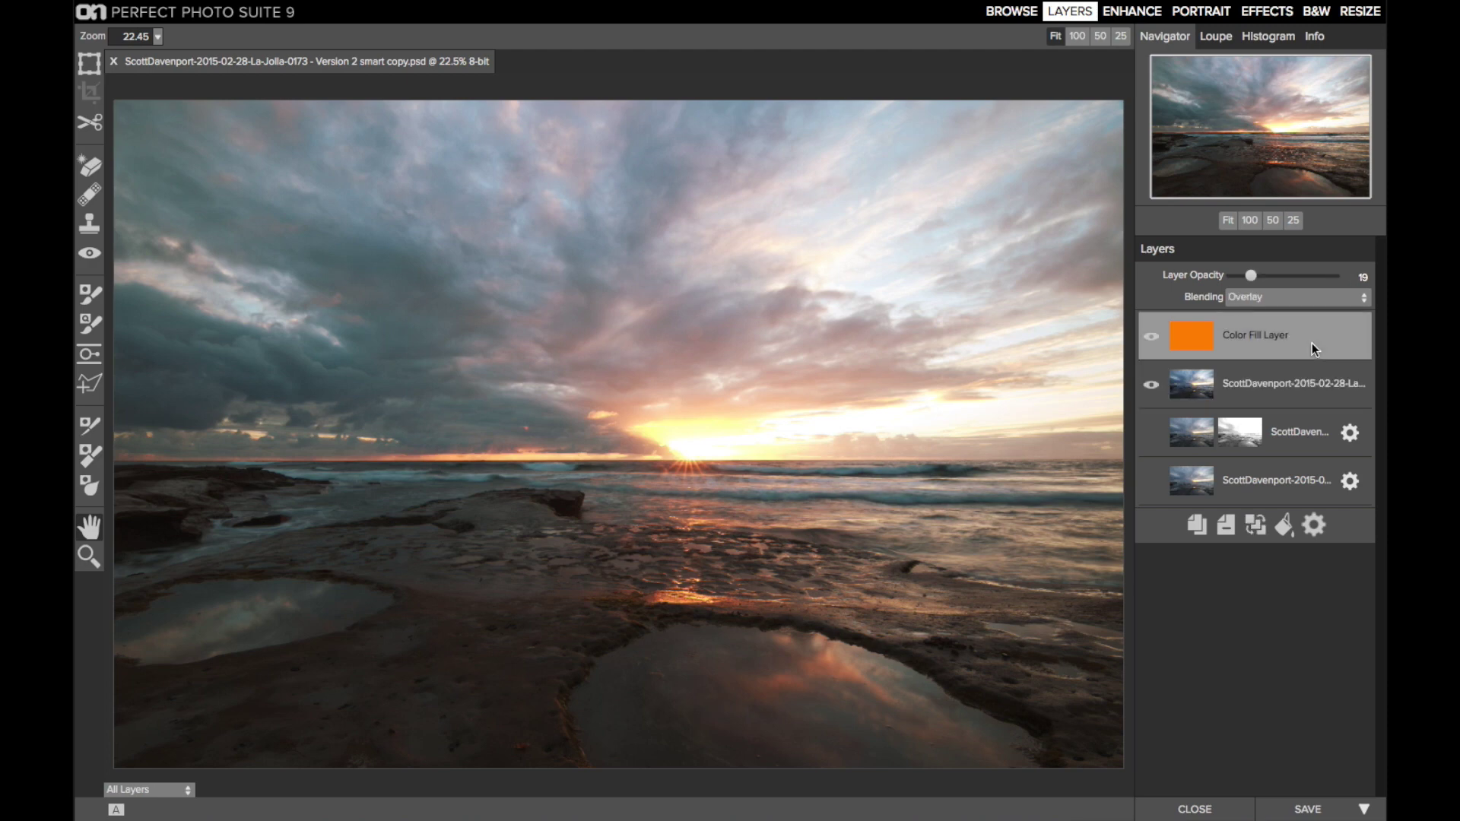
pyautogui.click(418, 10)
pyautogui.click(413, 81)
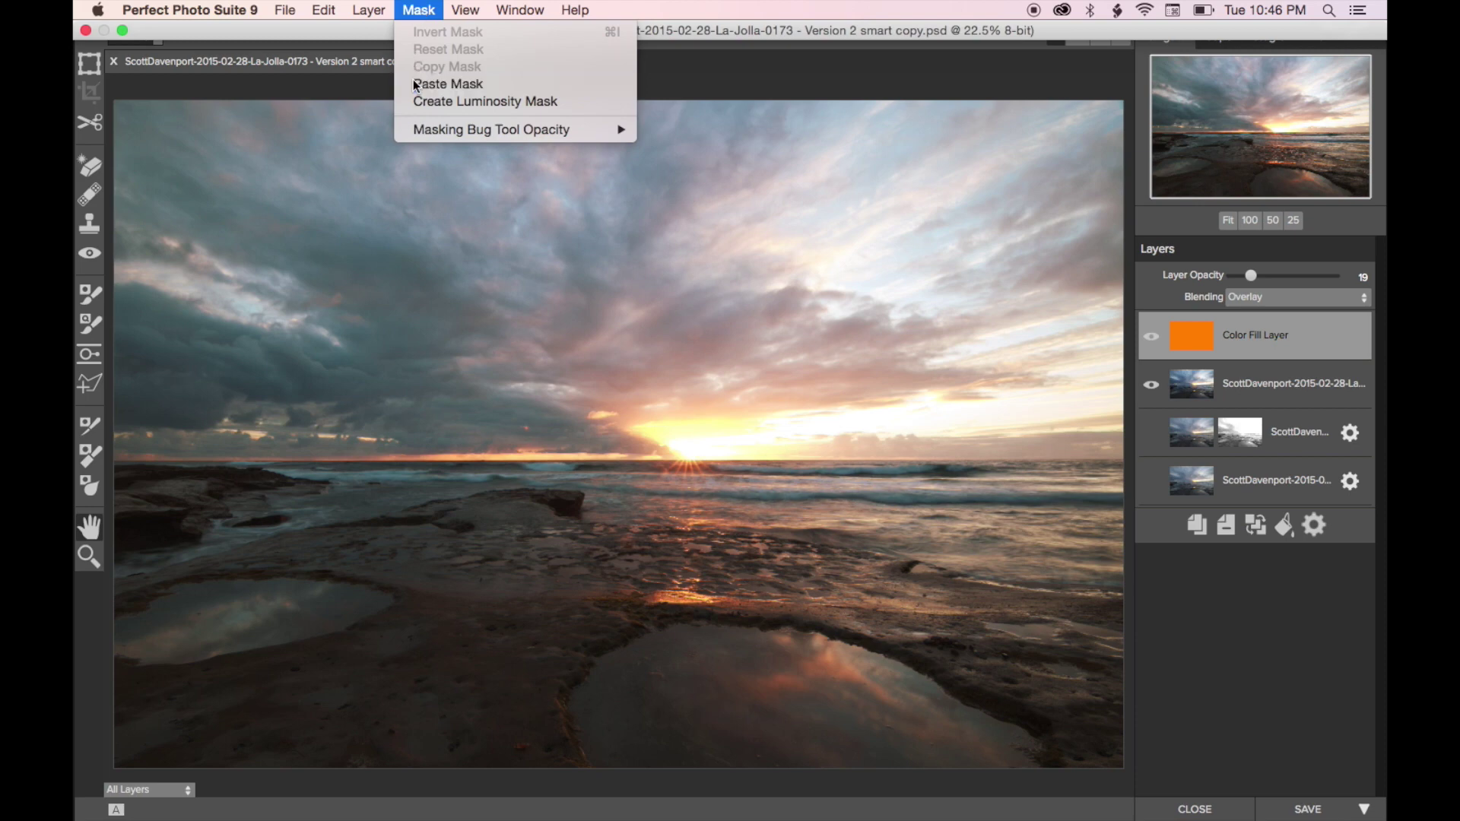